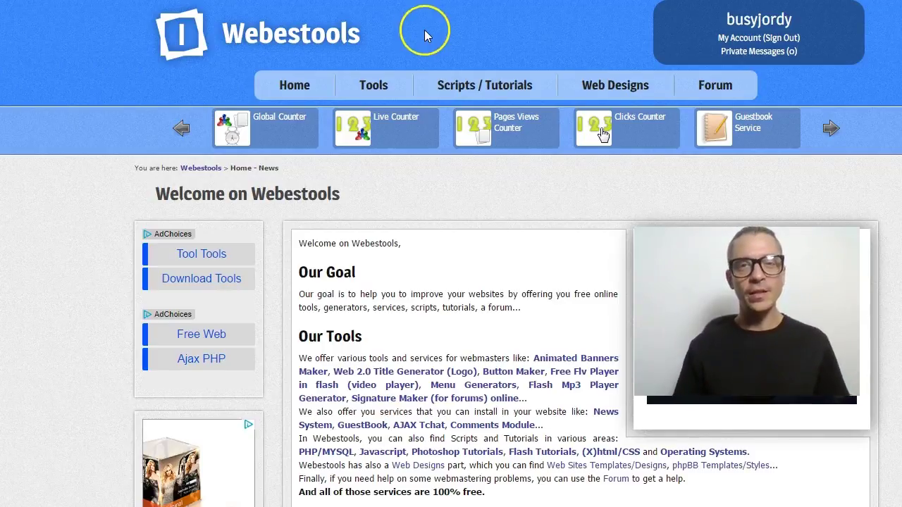
Open the Animated Banners Maker generator and bring its banner settings into view
{"action": "mouse_move", "coordinate": [378, 96]}
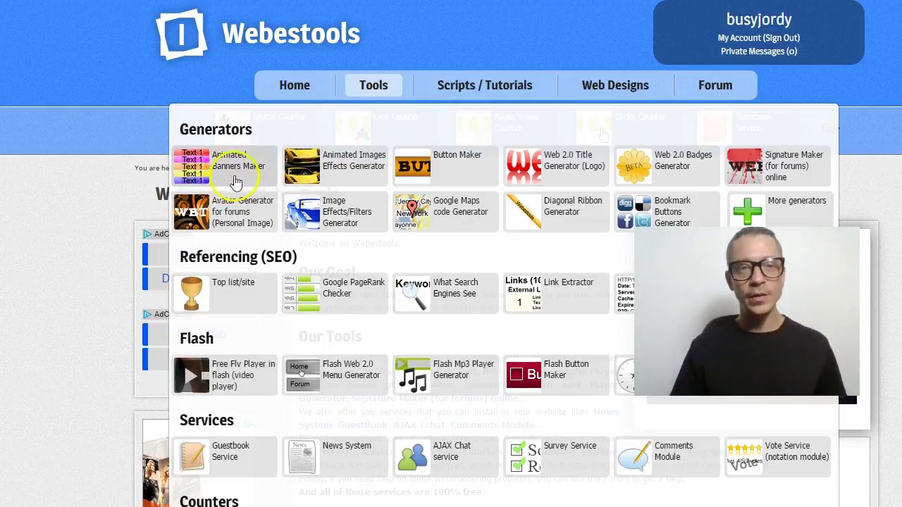
{"action": "left_click", "coordinate": [238, 174]}
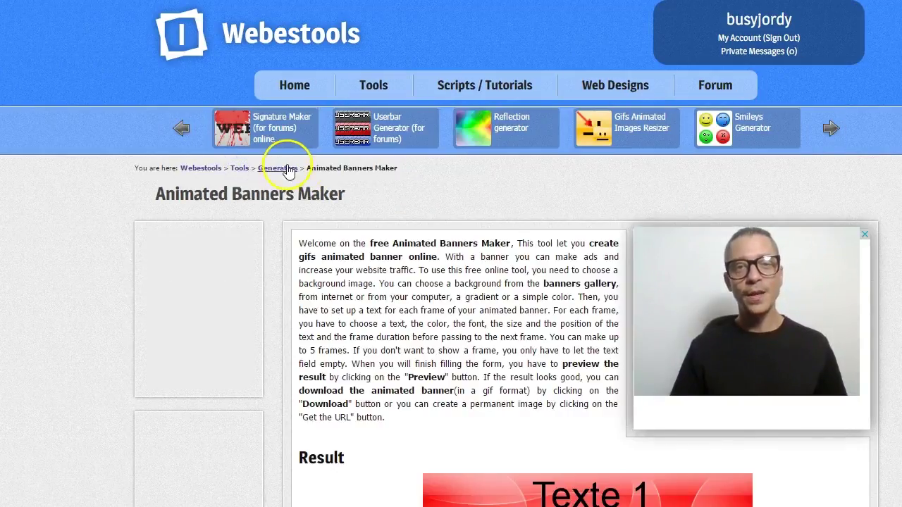
{"action": "scroll", "coordinate": [533, 282], "scroll_direction": "down", "scroll_amount": 6}
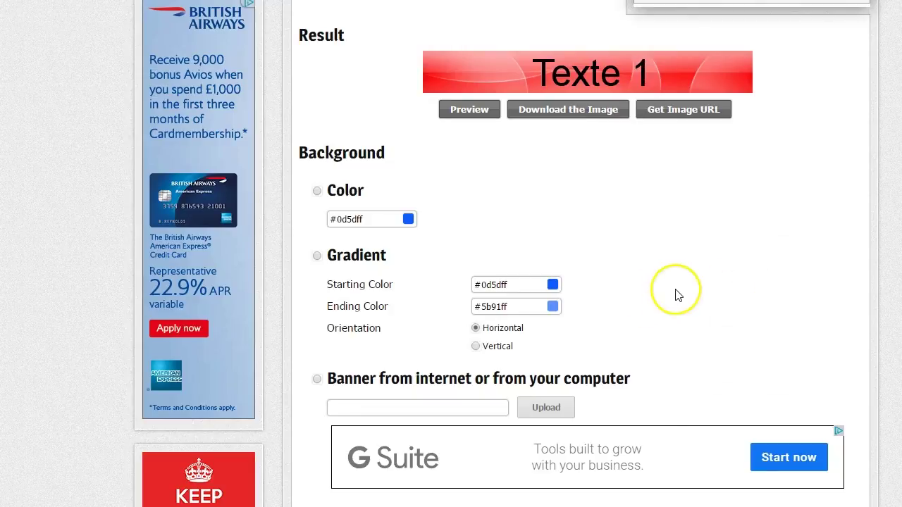
Browse several Banner Gallery pages, including 17, 15, 12, 10, 8 and 7, to compare the available background styles
{"action": "scroll", "coordinate": [675, 294], "scroll_direction": "down", "scroll_amount": 3}
{"action": "scroll", "coordinate": [675, 294], "scroll_direction": "down", "scroll_amount": 3}
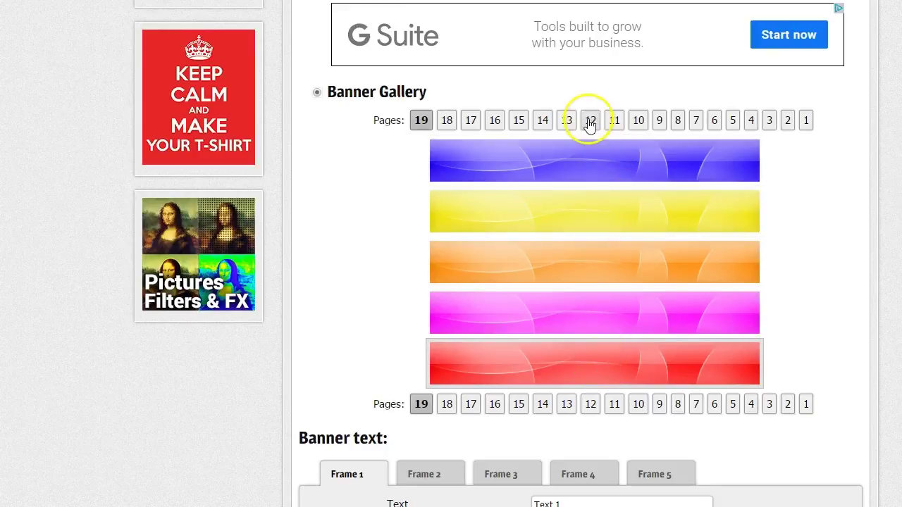
{"action": "left_click", "coordinate": [469, 122]}
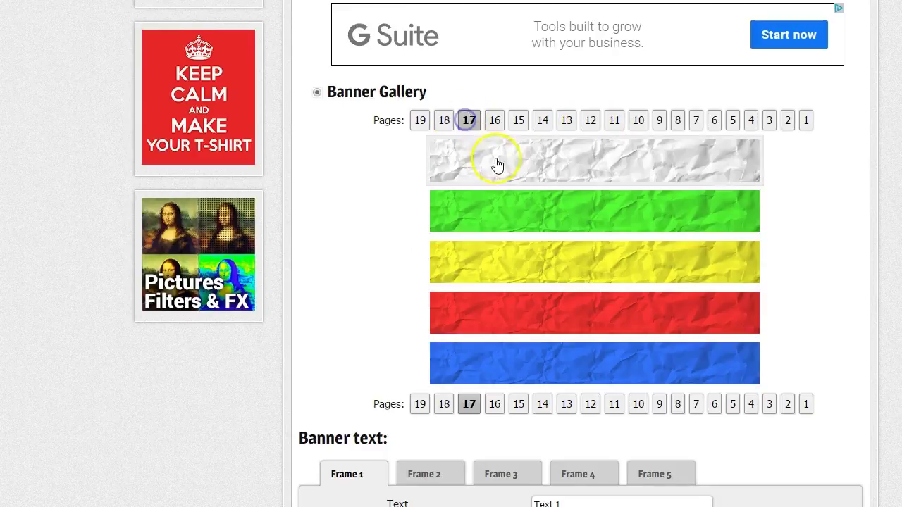
{"action": "left_click", "coordinate": [498, 121]}
{"action": "left_click", "coordinate": [517, 121]}
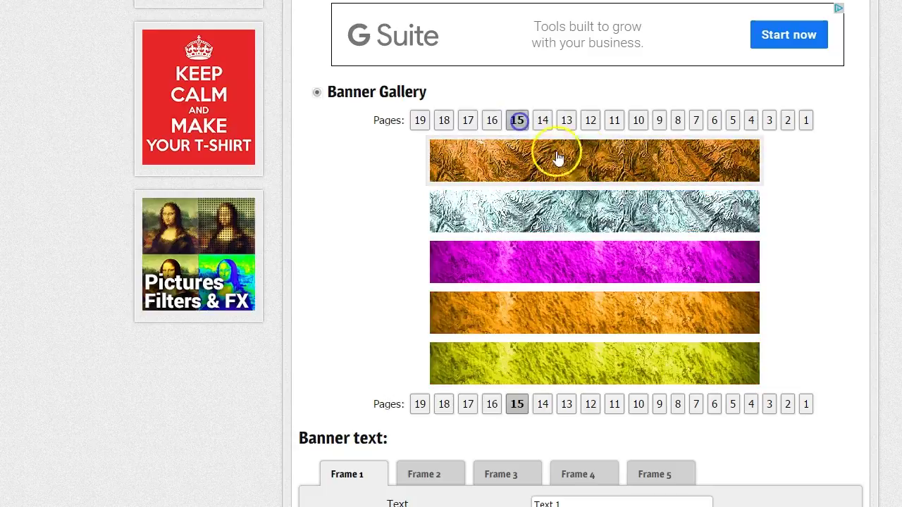
{"action": "left_click", "coordinate": [588, 121]}
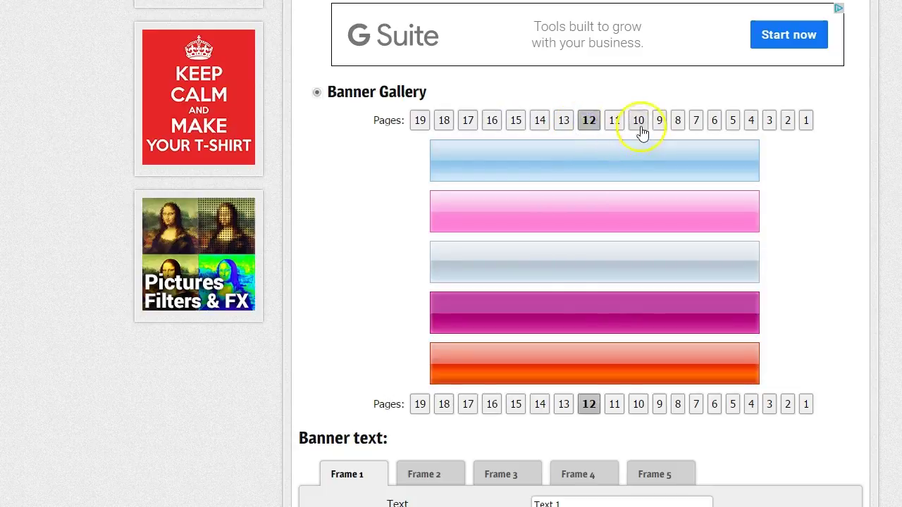
{"action": "left_click", "coordinate": [637, 121]}
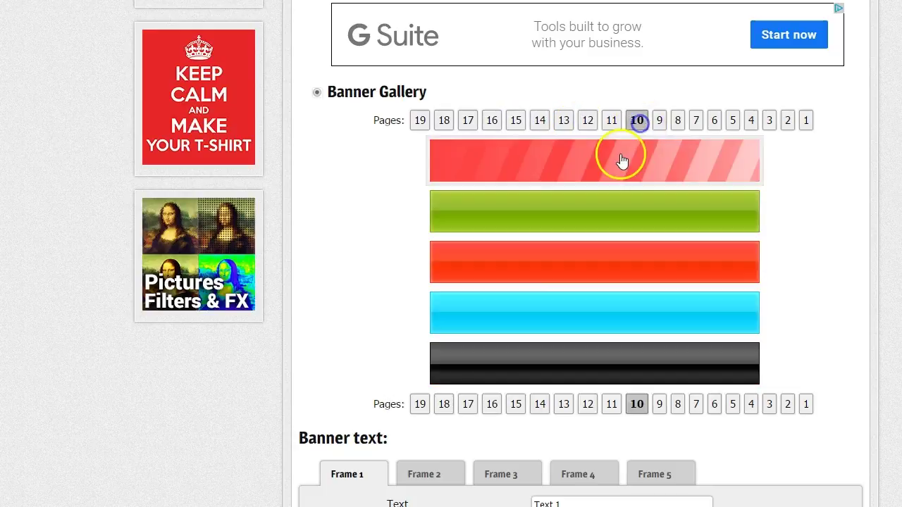
{"action": "left_click", "coordinate": [676, 120]}
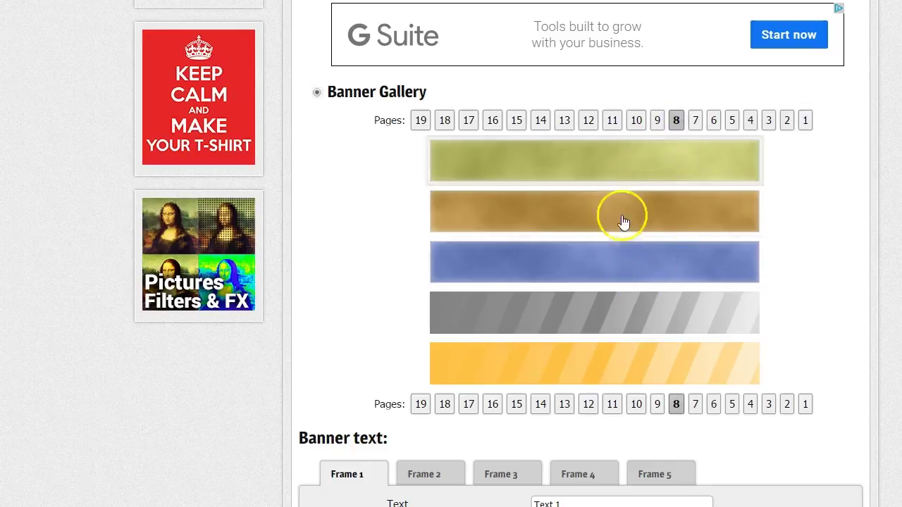
{"action": "left_click", "coordinate": [637, 121]}
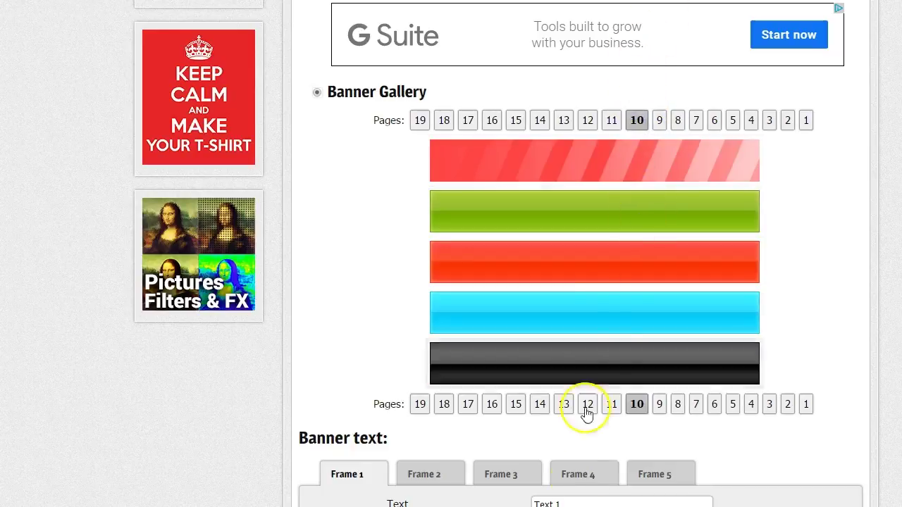
{"action": "left_click", "coordinate": [587, 121]}
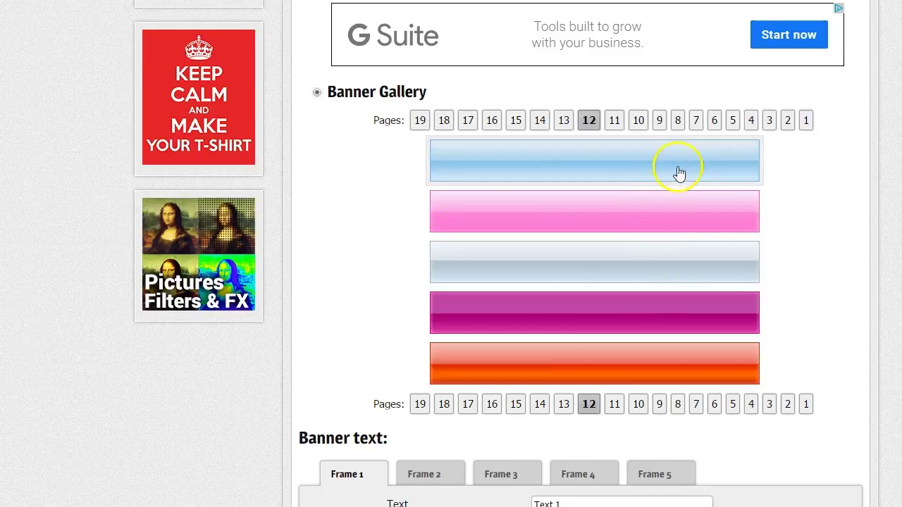
{"action": "left_click", "coordinate": [659, 120]}
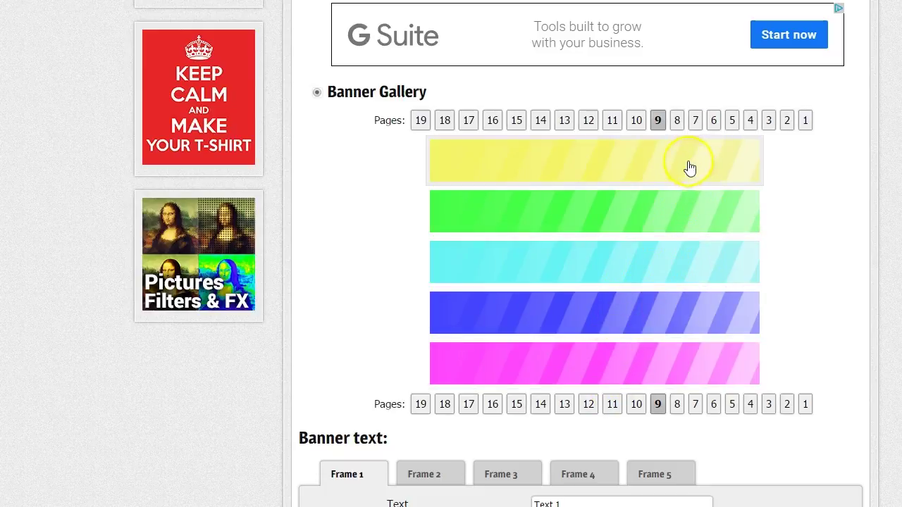
{"action": "left_click", "coordinate": [492, 121]}
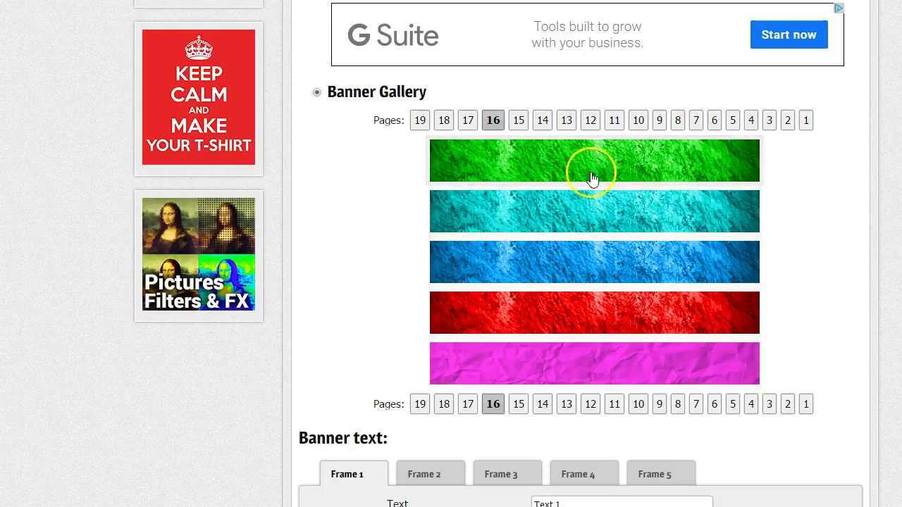
{"action": "left_click", "coordinate": [695, 121]}
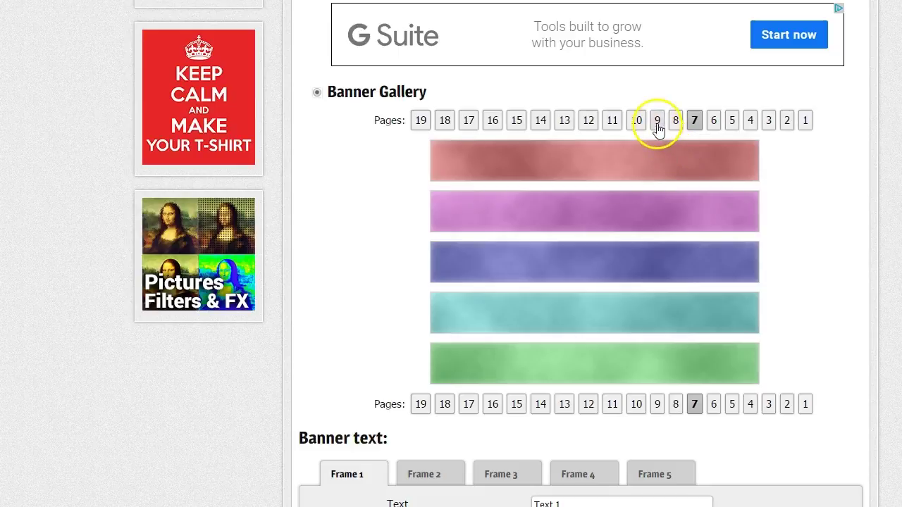
{"action": "left_click", "coordinate": [714, 125]}
{"action": "left_click", "coordinate": [670, 125]}
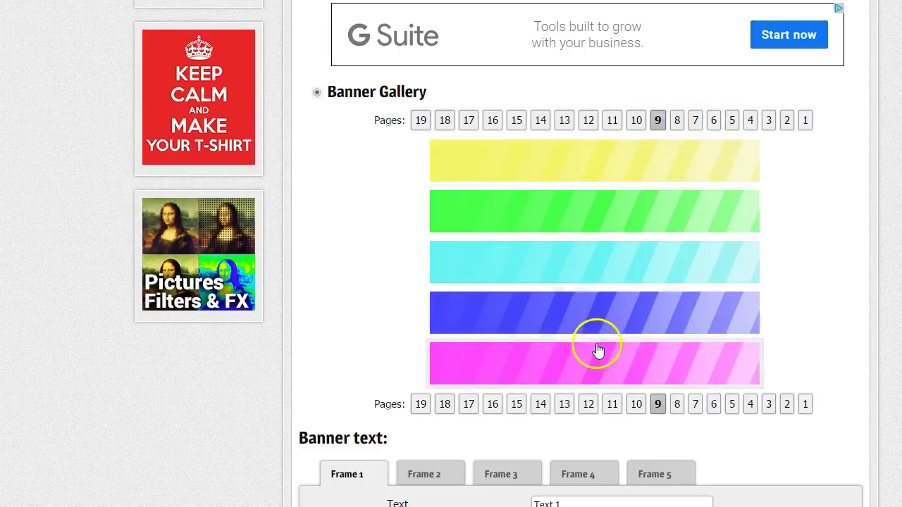
{"action": "left_click", "coordinate": [587, 121]}
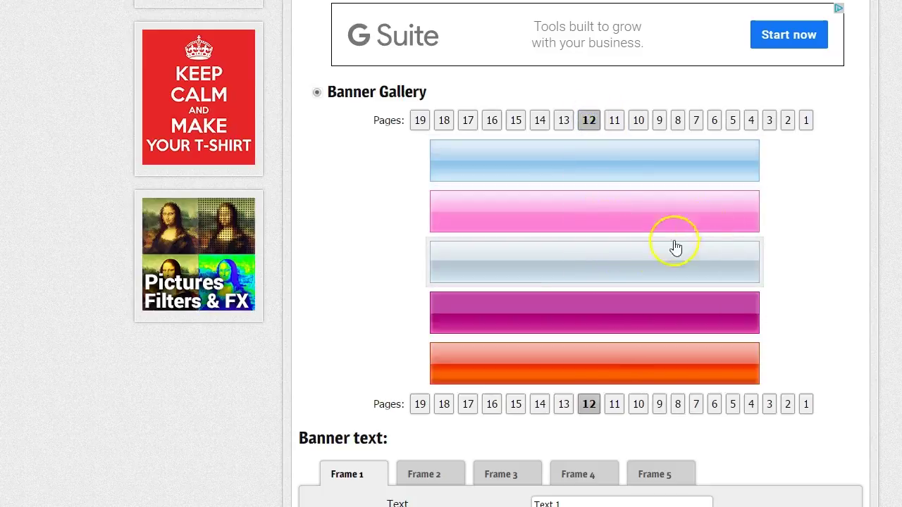
{"action": "left_click", "coordinate": [637, 122]}
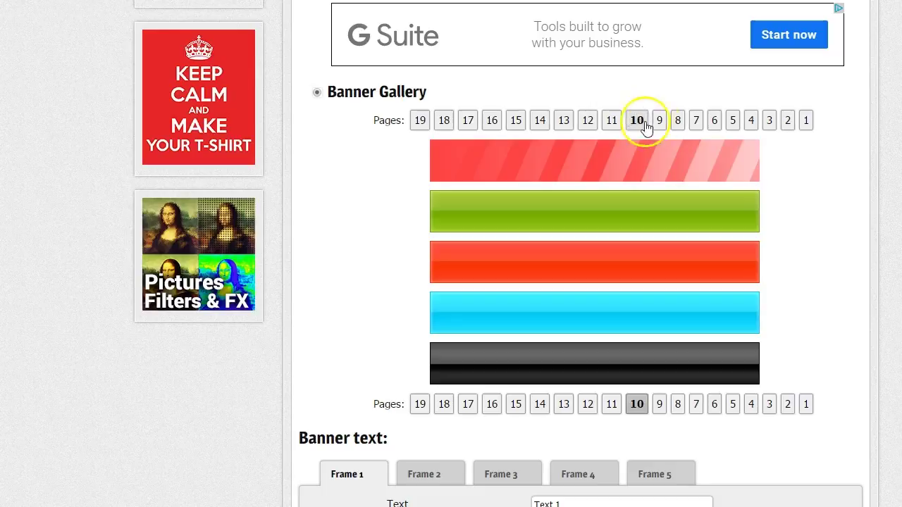
Choose the yellow diagonally striped background from page 9 of the Banner Gallery
{"action": "left_click", "coordinate": [659, 122]}
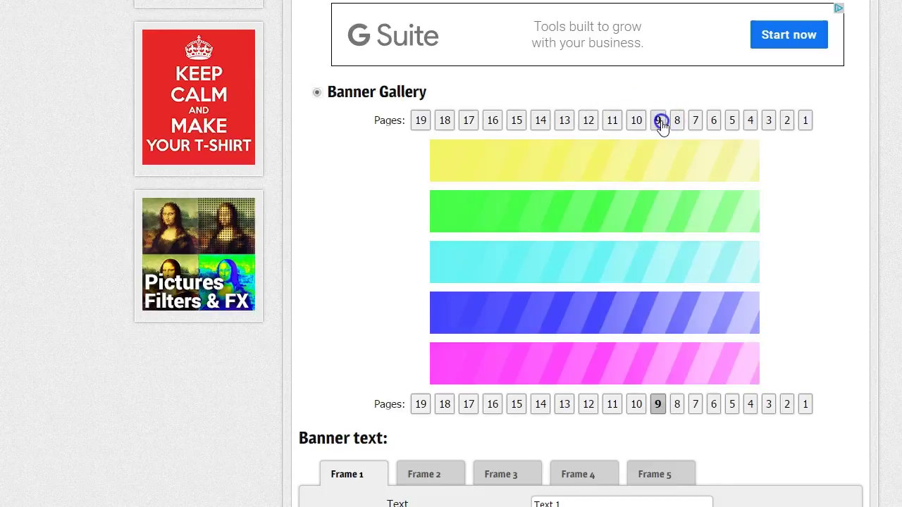
{"action": "left_click", "coordinate": [650, 170]}
Set the banner text of Frame 1 to EARN and of Frame 2 to BIG
{"action": "scroll", "coordinate": [521, 367], "scroll_direction": "down", "scroll_amount": 1}
{"action": "scroll", "coordinate": [516, 382], "scroll_direction": "down", "scroll_amount": 3}
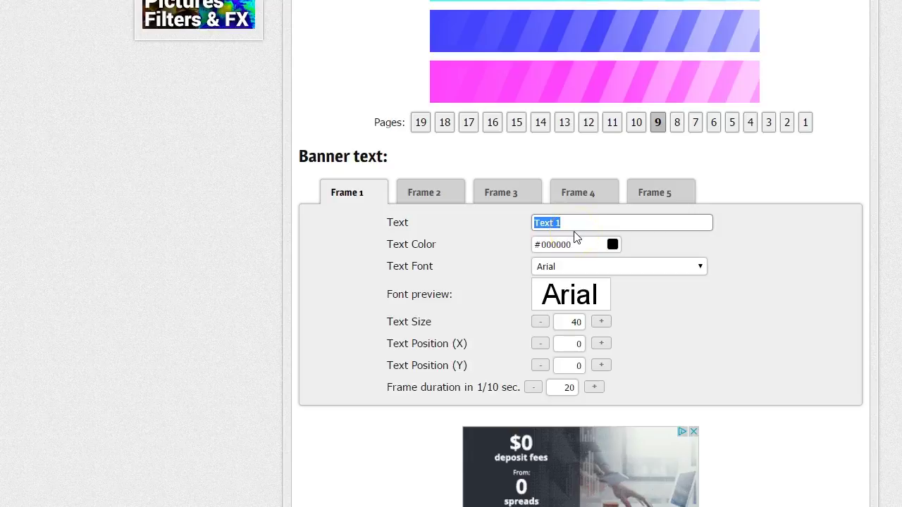
{"action": "type", "text": "EARN"}
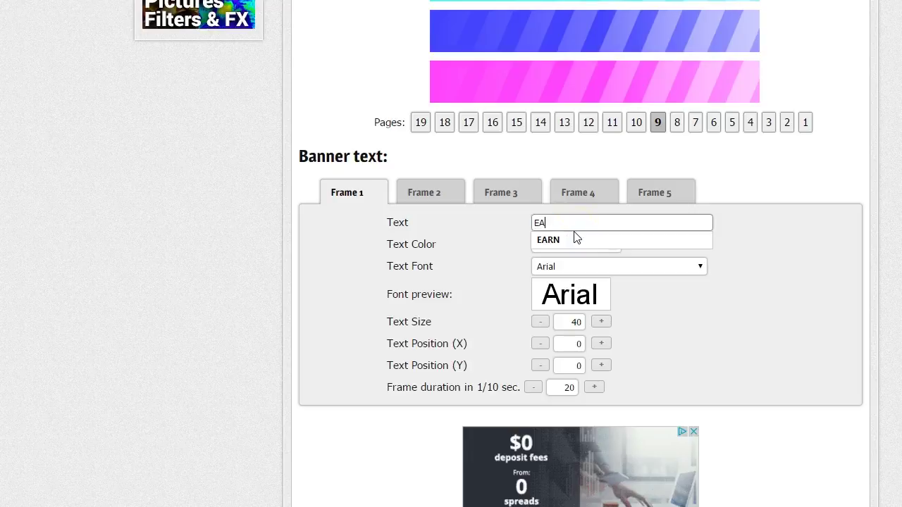
{"action": "left_click", "coordinate": [430, 189]}
{"action": "left_click_drag", "start_coordinate": [564, 223], "coordinate": [528, 224]}
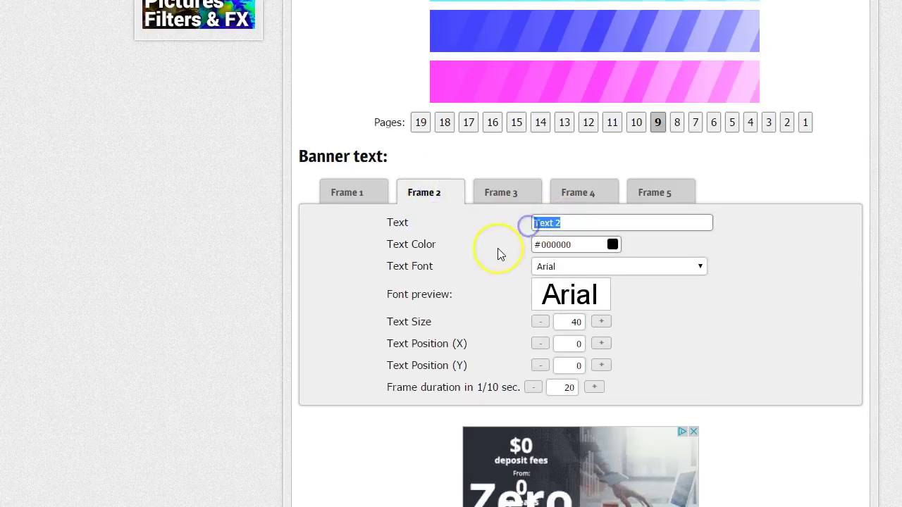
{"action": "type", "text": "BIG"}
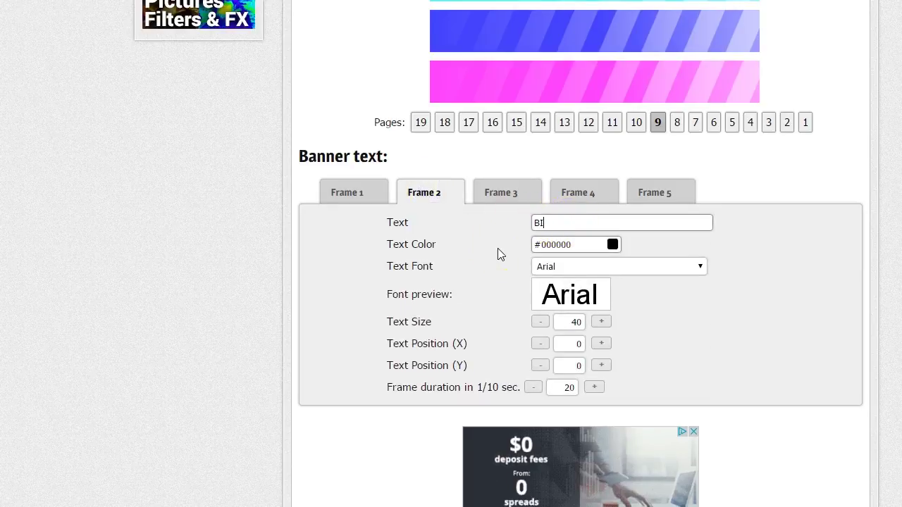
{"action": "left_click", "coordinate": [495, 220]}
Replace the banner text of Frame 3 with COMMISSIONS
{"action": "left_click", "coordinate": [499, 196]}
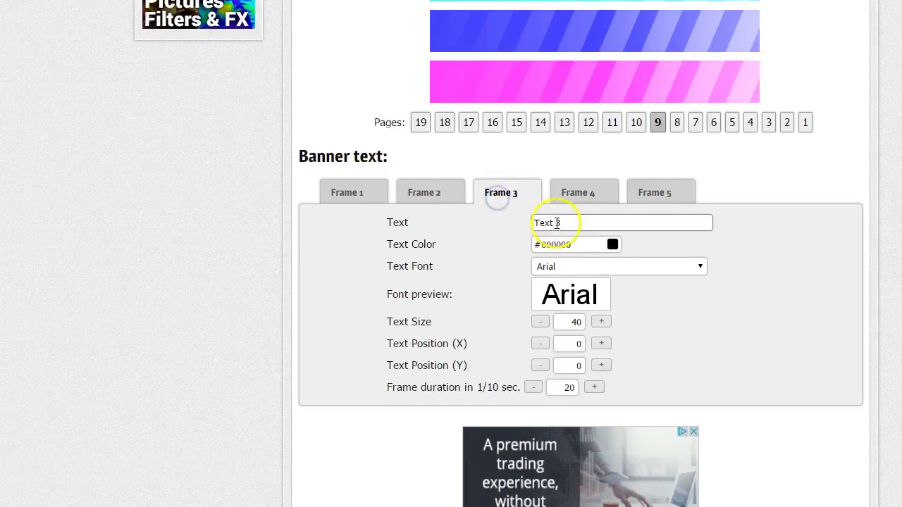
{"action": "left_click", "coordinate": [562, 224]}
{"action": "type", "text": "C"}
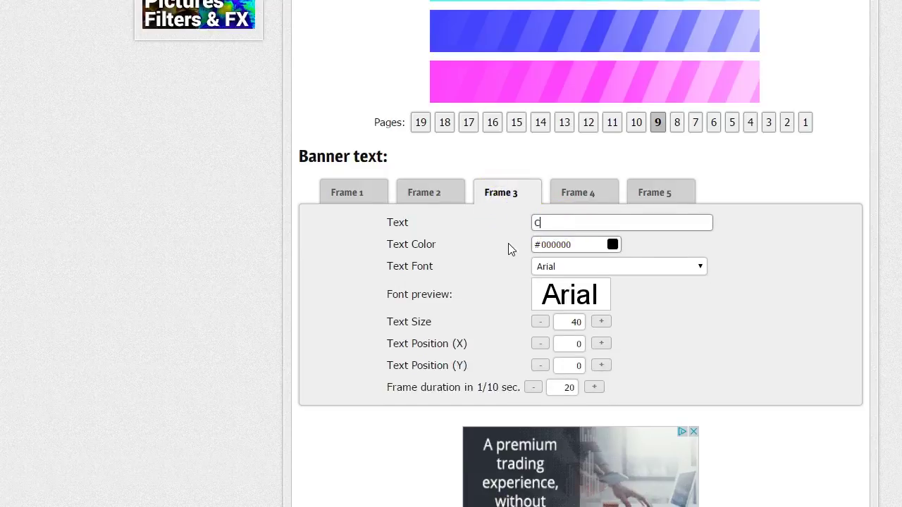
{"action": "type", "text": "OMMISSIONS"}
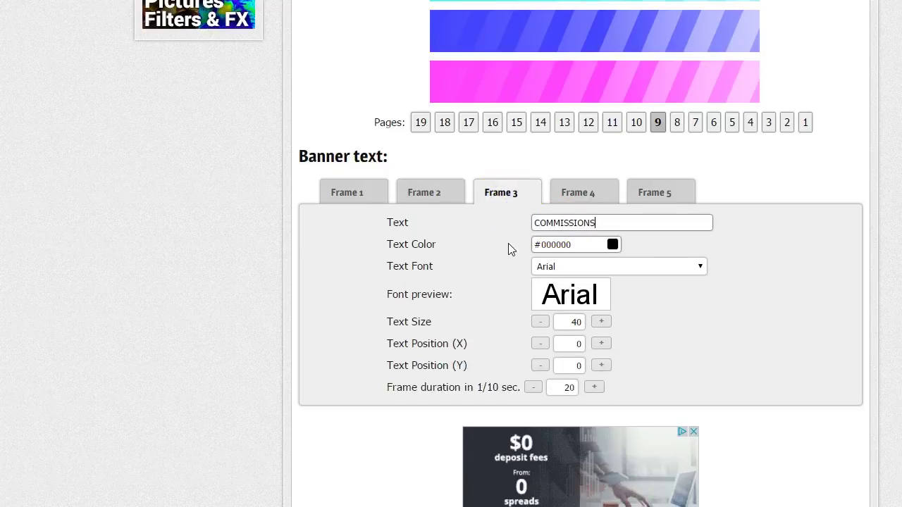
Set the banner text of Frame 4 to HERE and of Frame 5 to NOW
{"action": "left_click", "coordinate": [582, 196]}
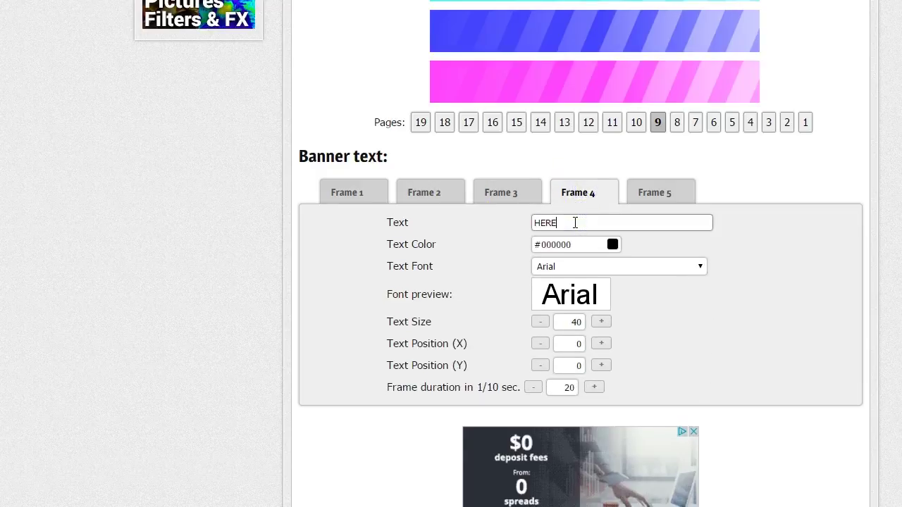
{"action": "type", "text": "HERE"}
{"action": "left_click", "coordinate": [649, 197]}
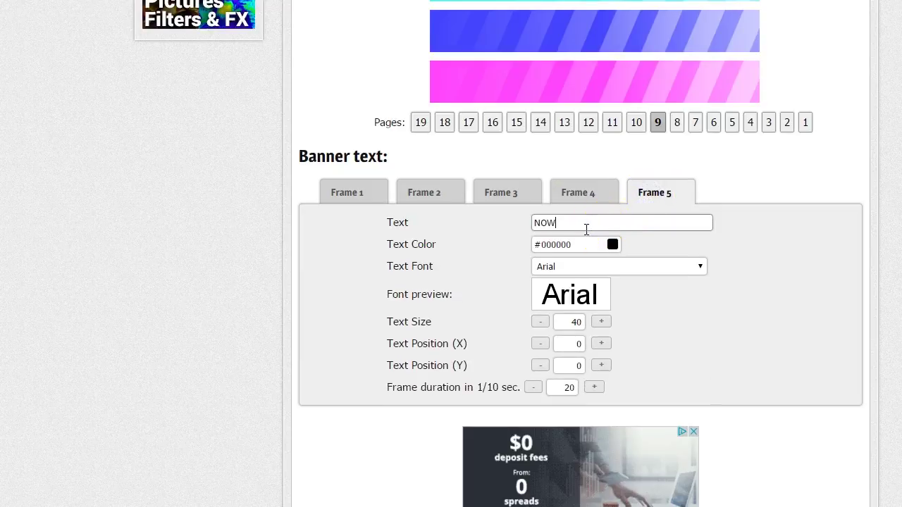
Review the entered banner texts of Frames 1 to 4 one after another
{"action": "scroll", "coordinate": [535, 239], "scroll_direction": "up", "scroll_amount": 2}
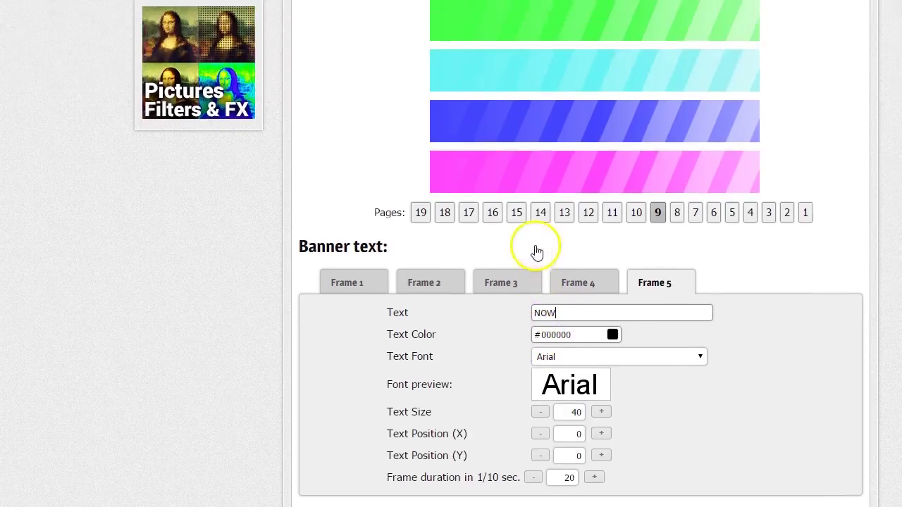
{"action": "left_click", "coordinate": [377, 341]}
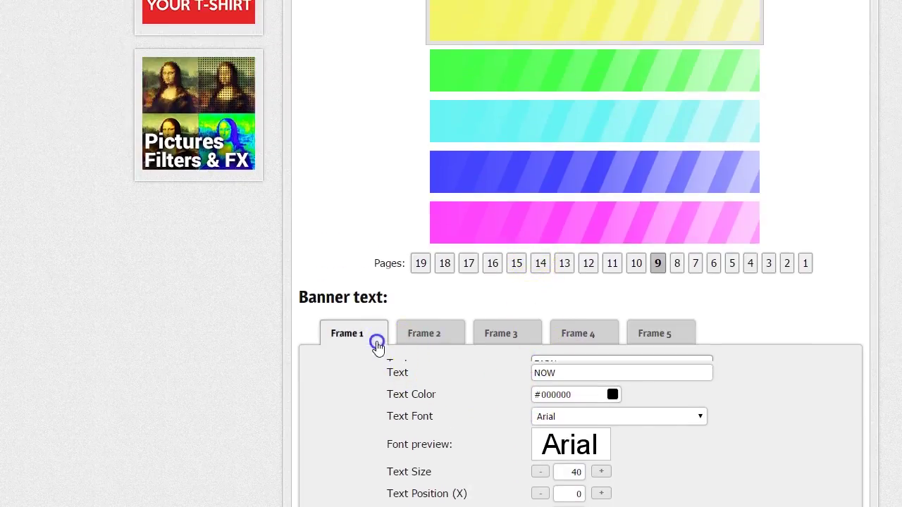
{"action": "left_click", "coordinate": [435, 339]}
{"action": "left_click", "coordinate": [505, 342]}
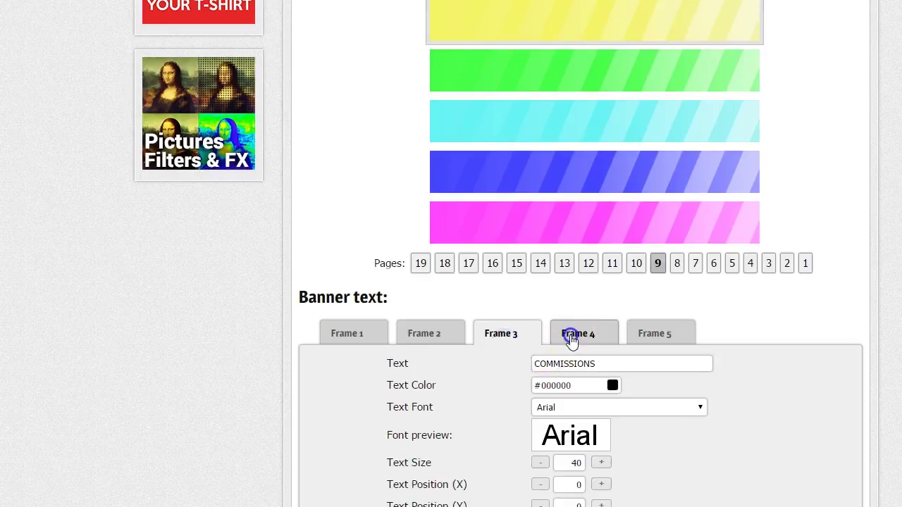
{"action": "left_click", "coordinate": [571, 337]}
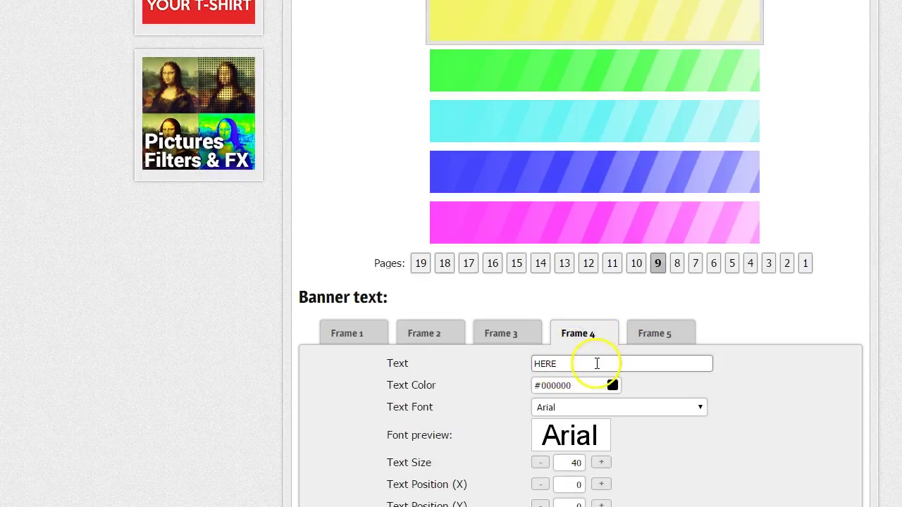
Generate a preview of the animated banner and watch its text frames play through
{"action": "scroll", "coordinate": [544, 343], "scroll_direction": "up", "scroll_amount": 7}
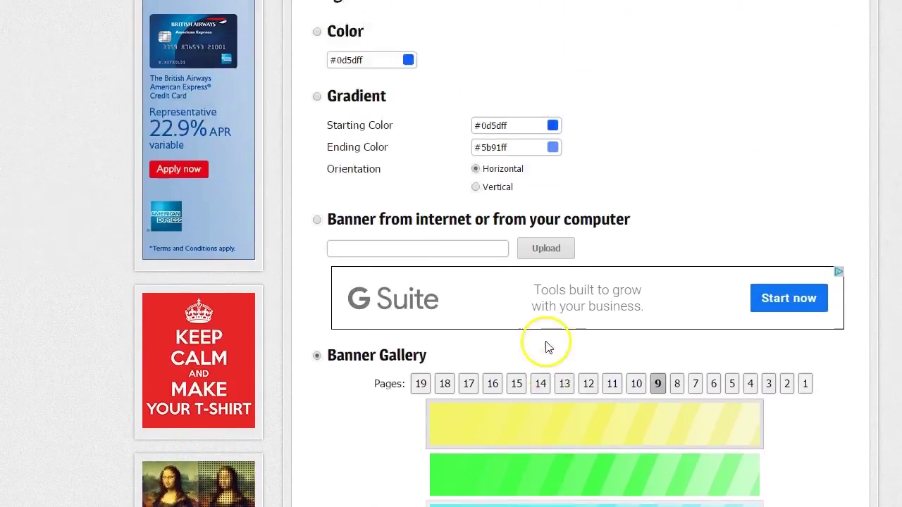
{"action": "scroll", "coordinate": [546, 345], "scroll_direction": "up", "scroll_amount": 3}
{"action": "left_click", "coordinate": [471, 256]}
{"action": "scroll", "coordinate": [472, 257], "scroll_direction": "down", "scroll_amount": 3}
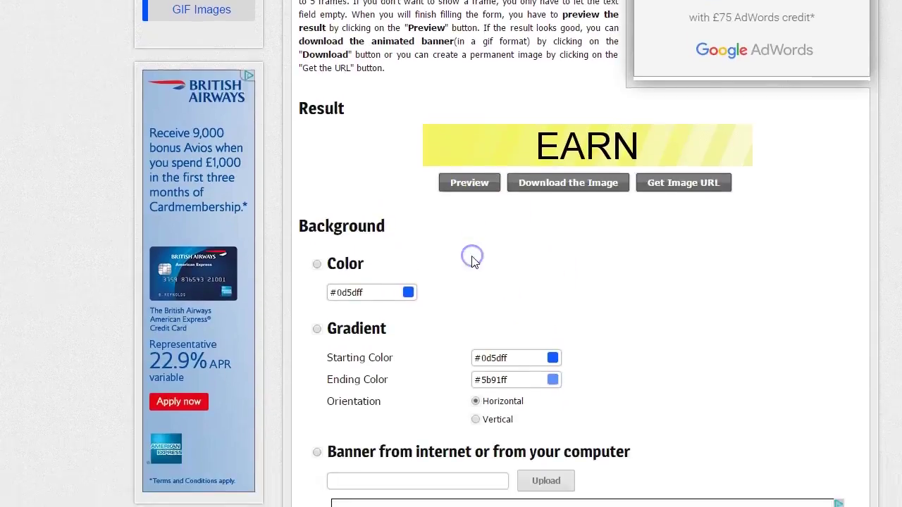
{"action": "scroll", "coordinate": [493, 235], "scroll_direction": "up", "scroll_amount": 1}
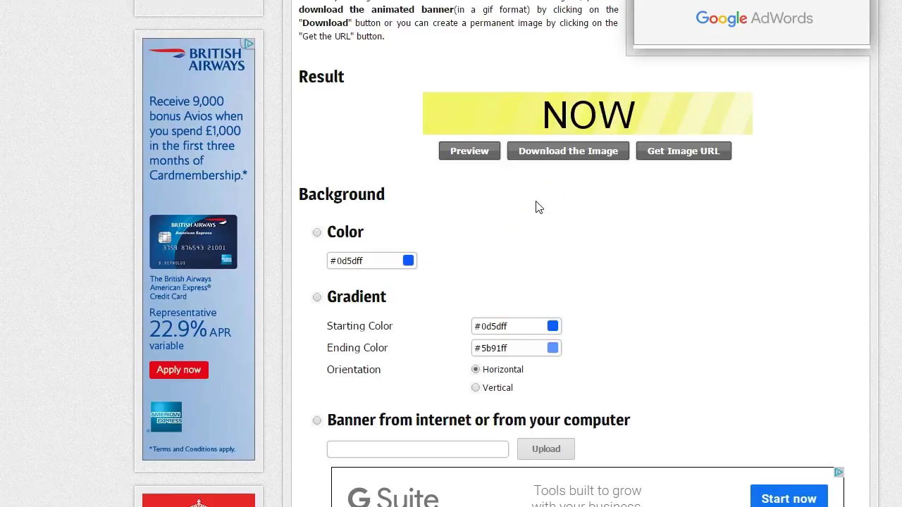
{"action": "scroll", "coordinate": [535, 207], "scroll_direction": "down", "scroll_amount": 8}
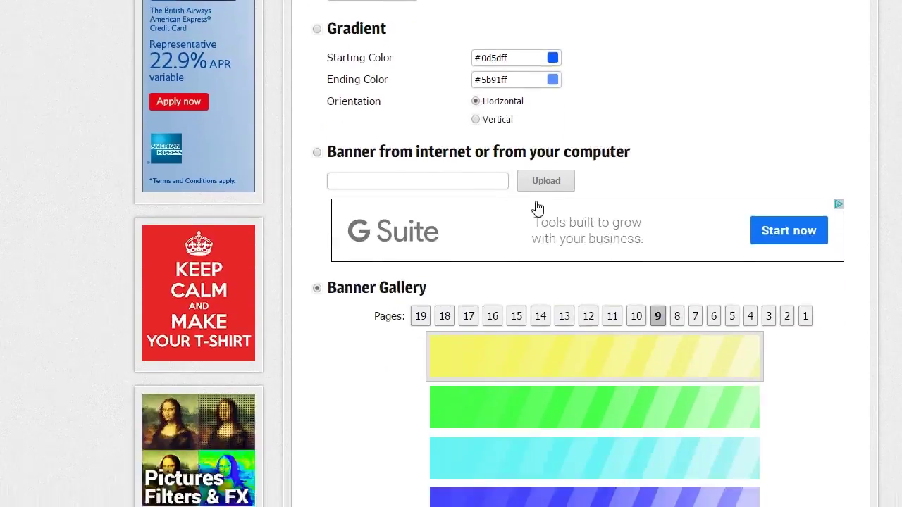
Set the text color of Frame 4 to dark red #8C0F0F and accept it
{"action": "scroll", "coordinate": [536, 206], "scroll_direction": "down", "scroll_amount": 3}
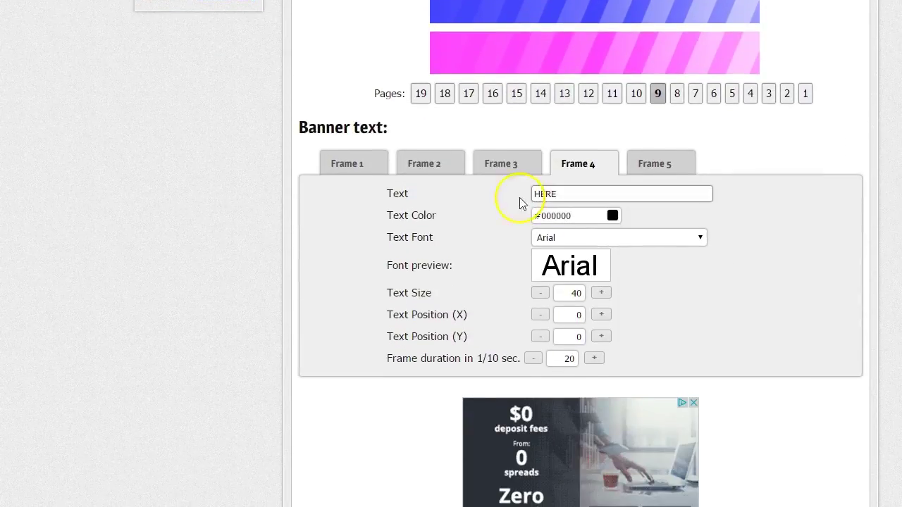
{"action": "left_click", "coordinate": [605, 217]}
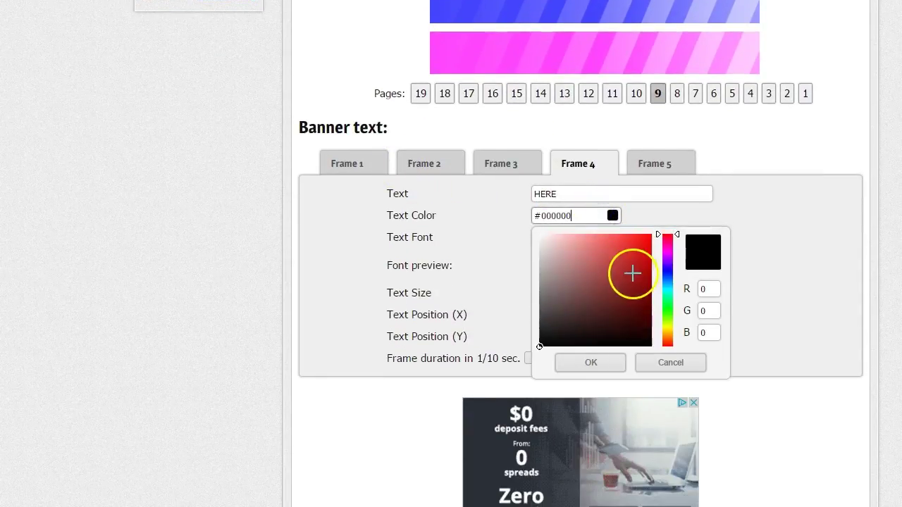
{"action": "left_click_drag", "start_coordinate": [637, 277], "coordinate": [639, 285]}
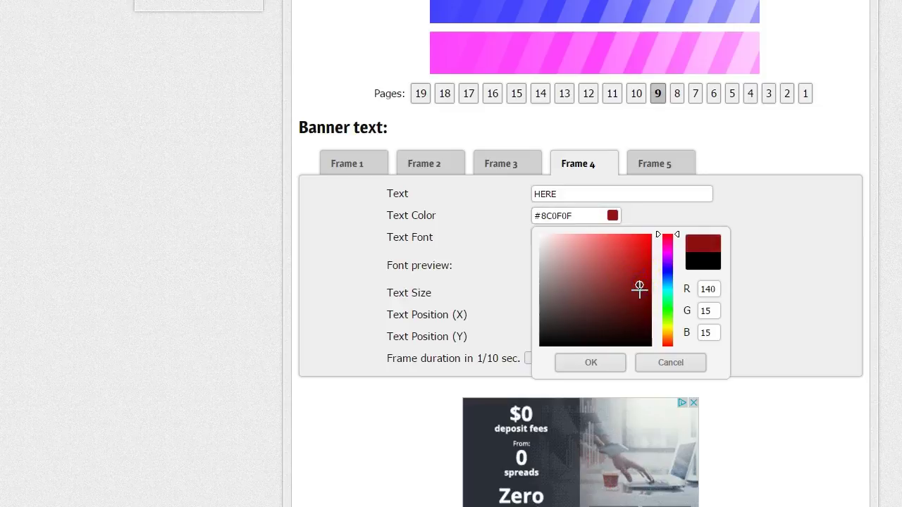
{"action": "left_click", "coordinate": [596, 364]}
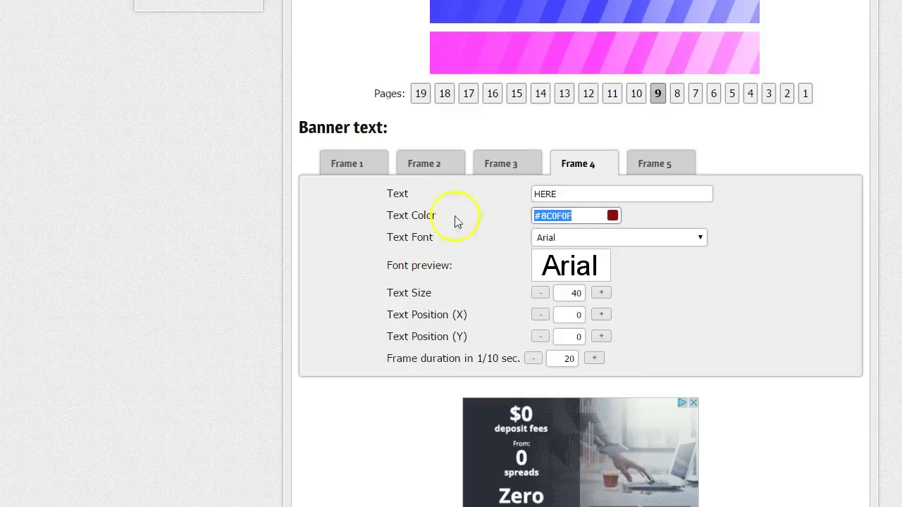
Apply the text color #8C0F0F to the EARN text of Frame 1
{"action": "left_click", "coordinate": [341, 169]}
{"action": "left_click", "coordinate": [563, 219]}
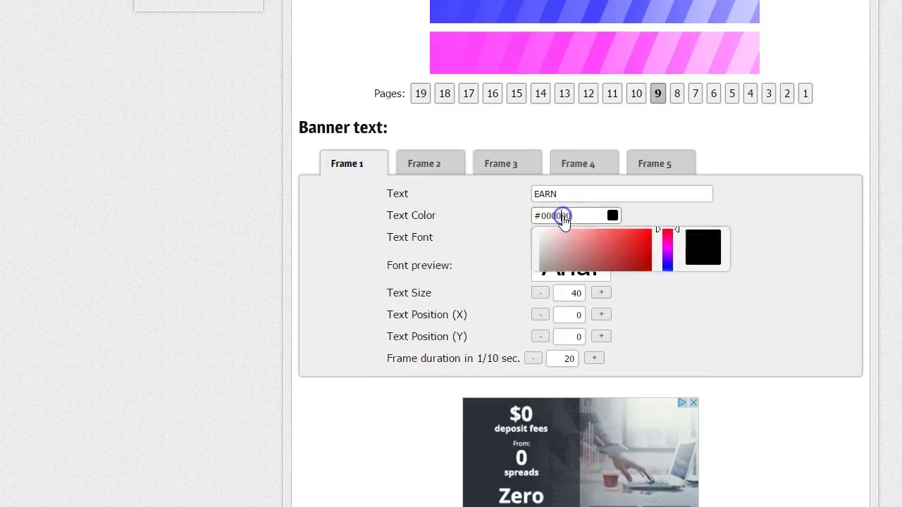
{"action": "type", "text": "#8C0F0F"}
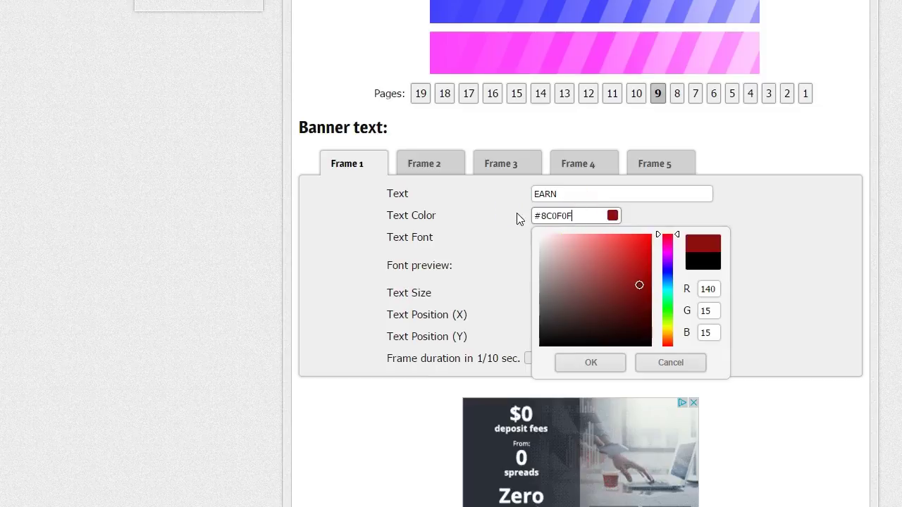
Set the text color of Frames 2 and 3 to #8C0F0F
{"action": "left_click", "coordinate": [424, 164]}
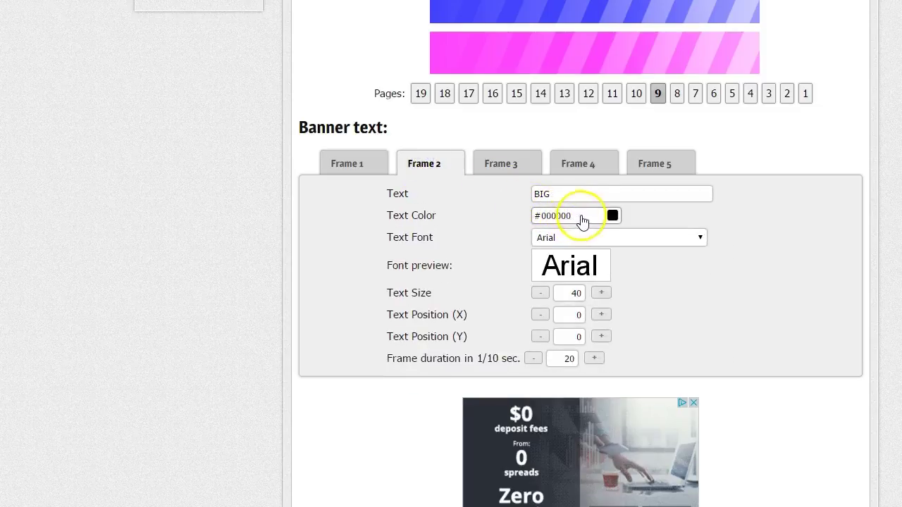
{"action": "left_click_drag", "start_coordinate": [576, 217], "coordinate": [530, 219]}
{"action": "right_click", "coordinate": [530, 218]}
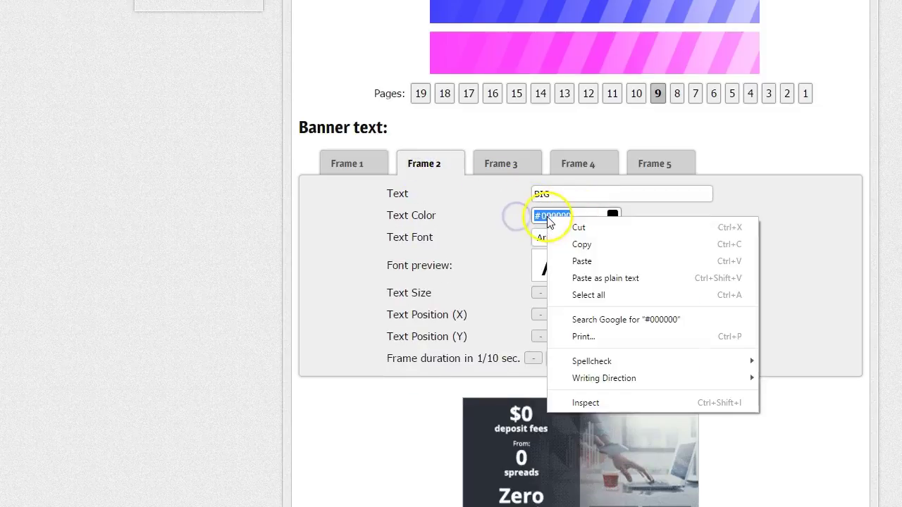
{"action": "left_click", "coordinate": [579, 259]}
{"action": "left_click", "coordinate": [499, 166]}
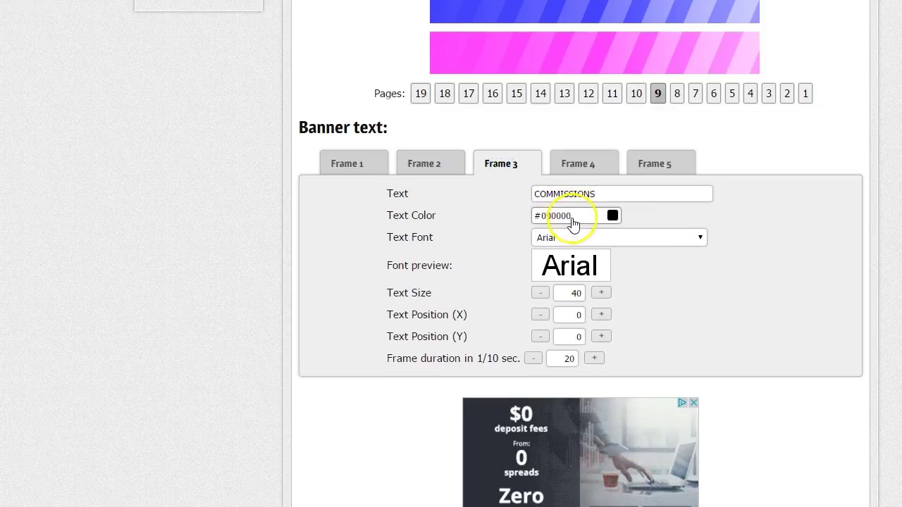
{"action": "right_click", "coordinate": [551, 218]}
{"action": "left_click", "coordinate": [579, 257]}
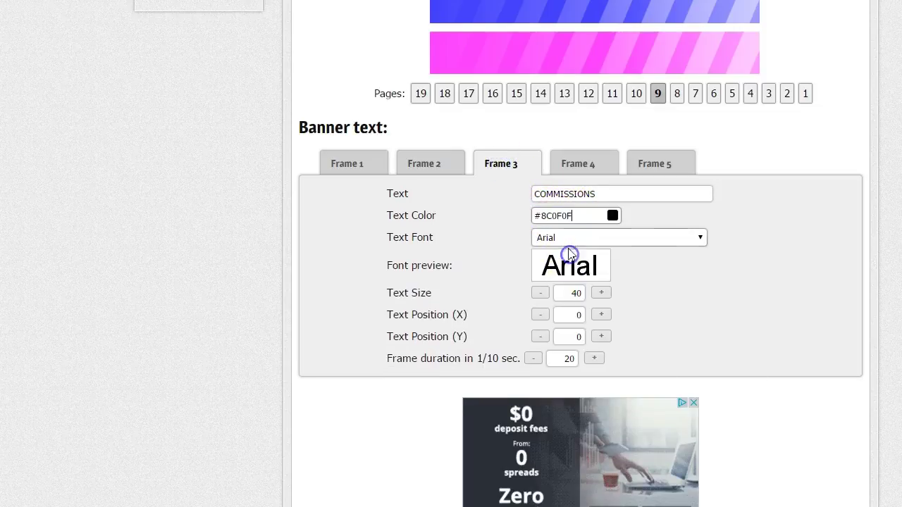
Set the text color of the NOW text in Frame 5 to #8C0F0F
{"action": "left_click", "coordinate": [576, 169]}
{"action": "left_click", "coordinate": [668, 167]}
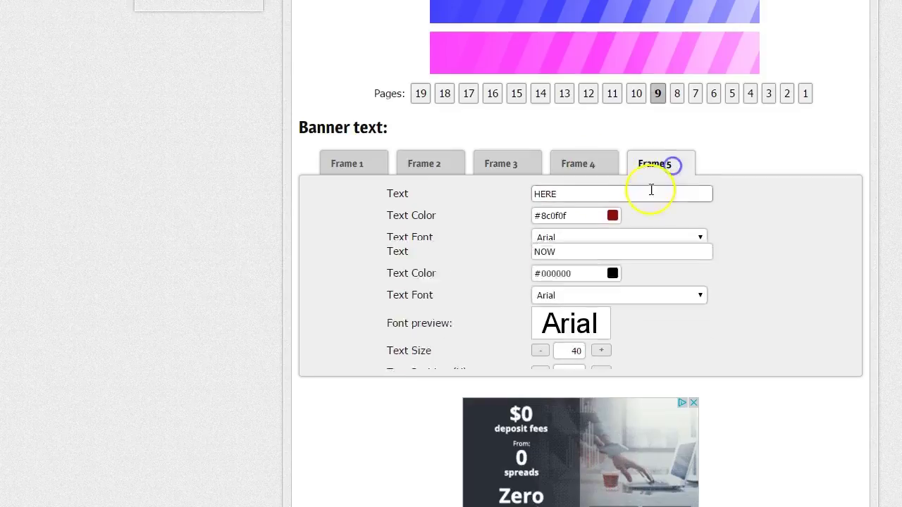
{"action": "right_click", "coordinate": [535, 220]}
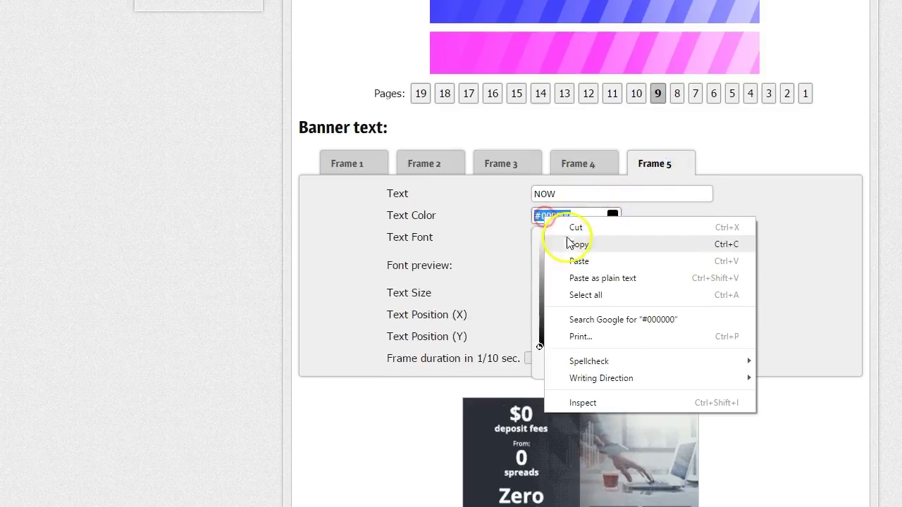
{"action": "left_click", "coordinate": [571, 258]}
{"action": "left_click", "coordinate": [513, 244]}
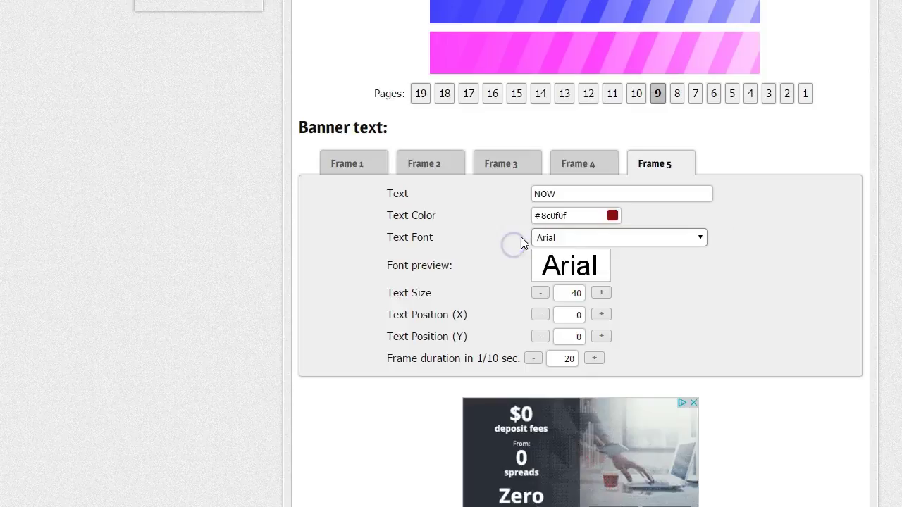
Generate a new preview of the animated banner with the dark red text
{"action": "scroll", "coordinate": [507, 180], "scroll_direction": "up", "scroll_amount": 15}
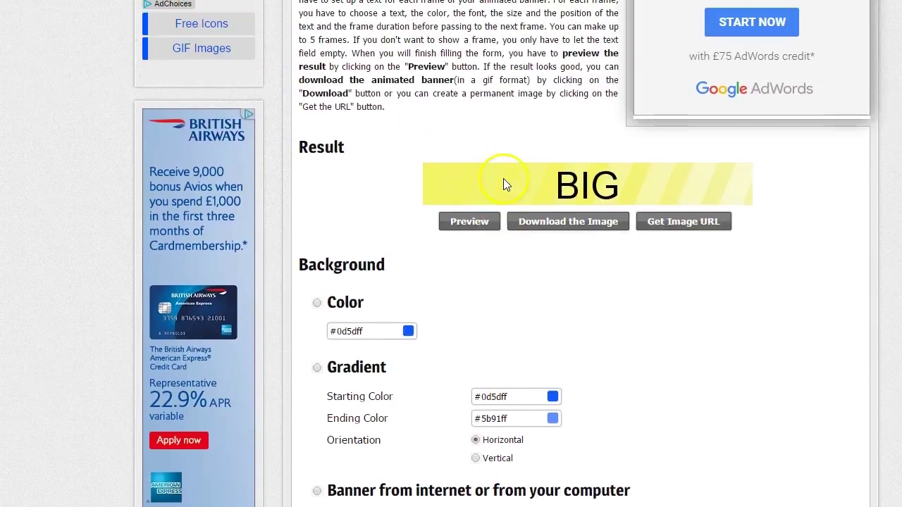
{"action": "left_click", "coordinate": [469, 222]}
{"action": "scroll", "coordinate": [473, 227], "scroll_direction": "down", "scroll_amount": 2}
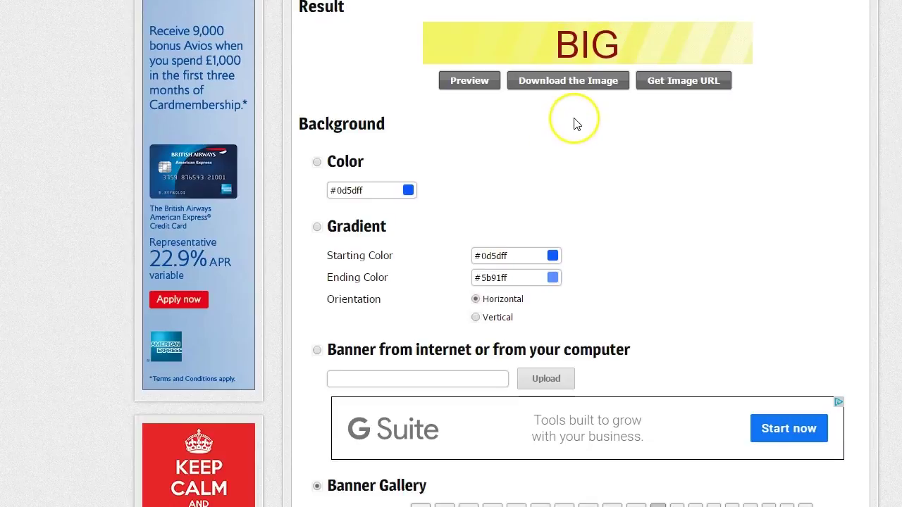
Change the text font of Frame 5 to Bigdots
{"action": "scroll", "coordinate": [597, 116], "scroll_direction": "down", "scroll_amount": 7}
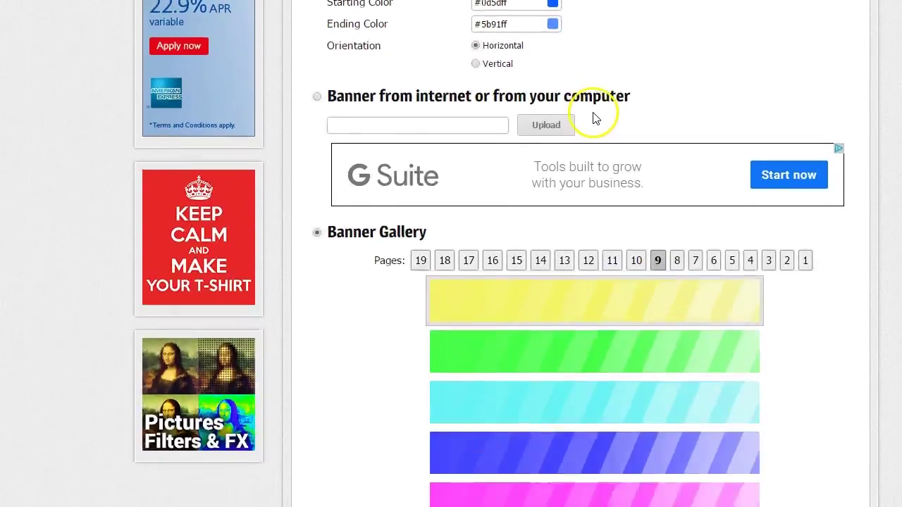
{"action": "scroll", "coordinate": [596, 119], "scroll_direction": "down", "scroll_amount": 4}
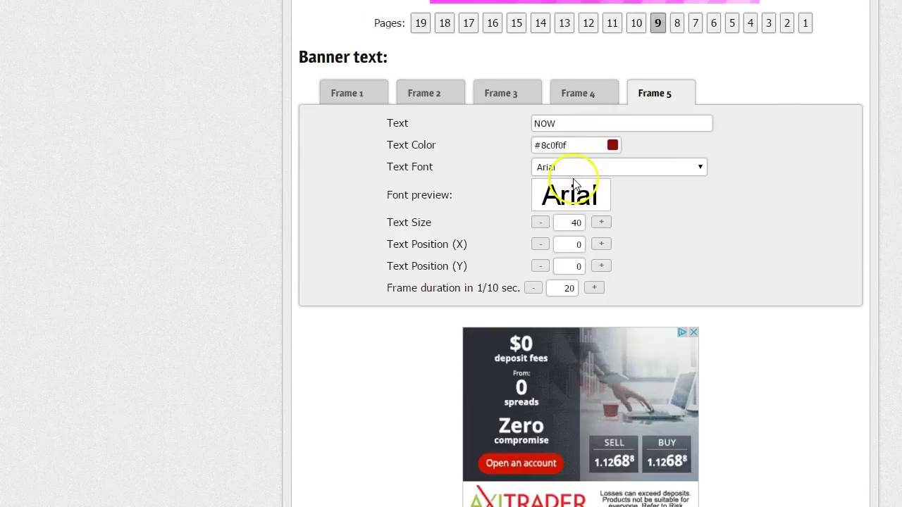
{"action": "left_click", "coordinate": [576, 167]}
{"action": "left_click", "coordinate": [576, 257]}
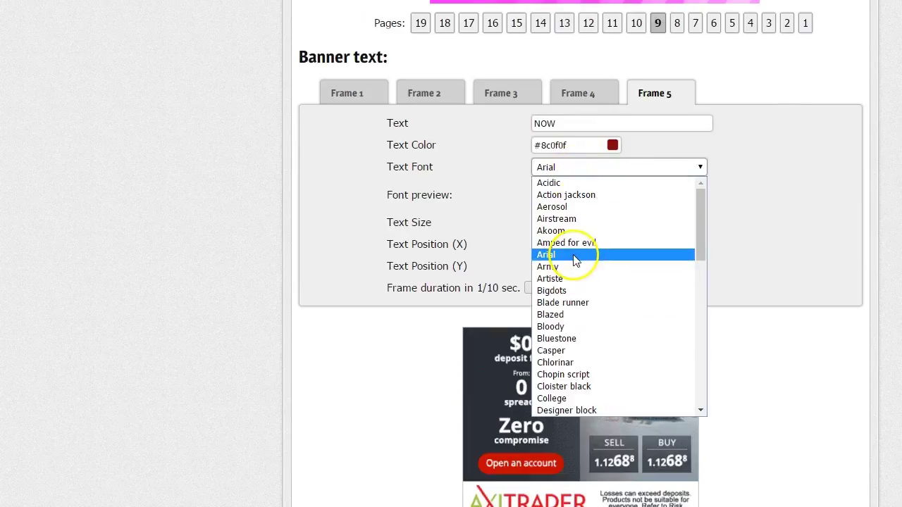
{"action": "left_click", "coordinate": [564, 290]}
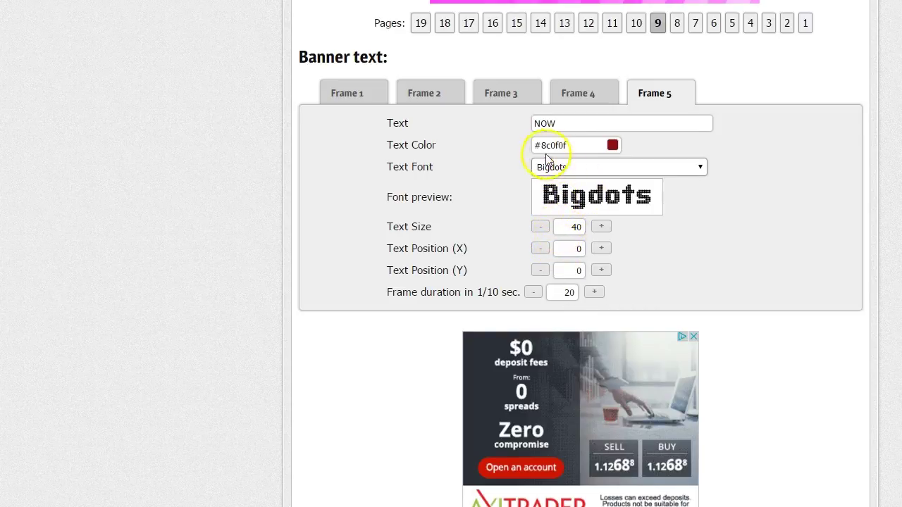
Change the text font of Frame 1 and Frame 2 to Bigdots
{"action": "left_click", "coordinate": [366, 94]}
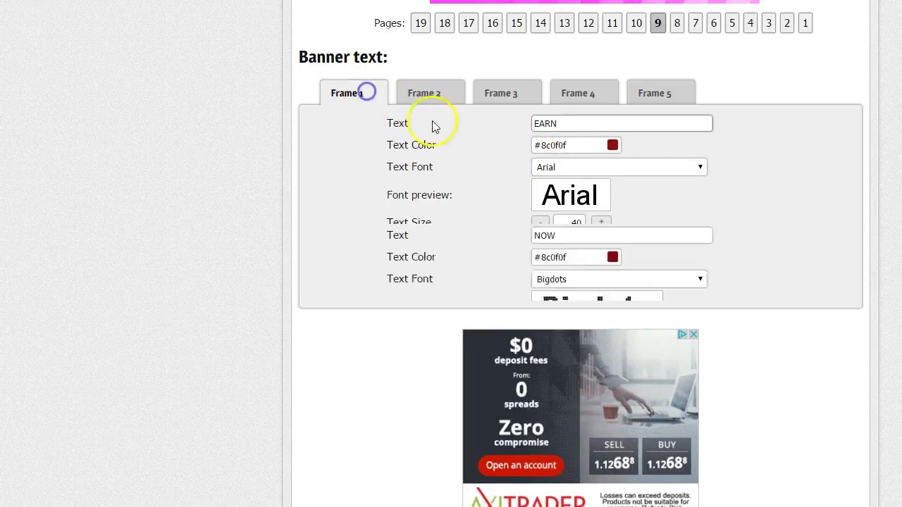
{"action": "left_click", "coordinate": [566, 167]}
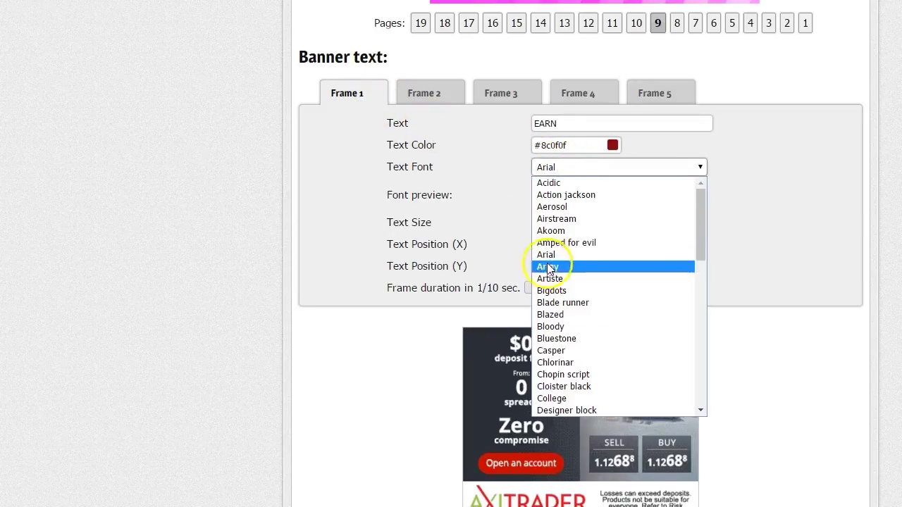
{"action": "left_click", "coordinate": [554, 291]}
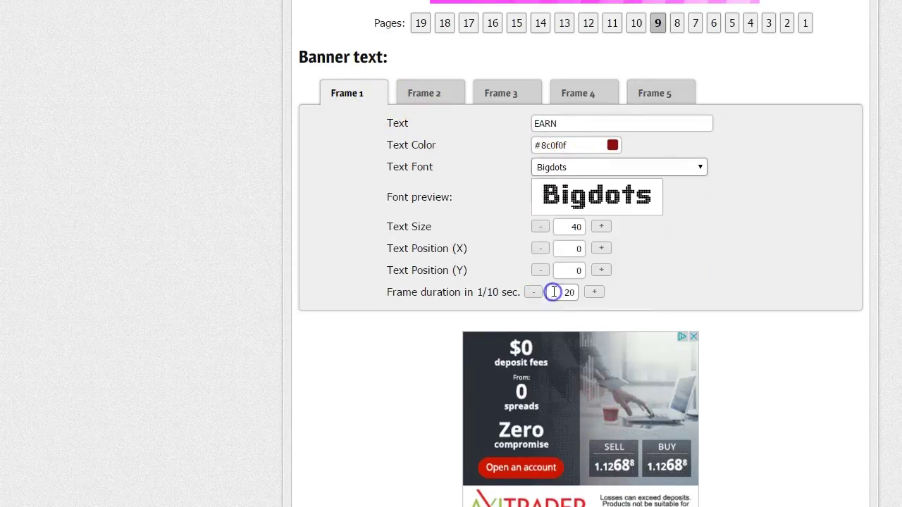
{"action": "left_click", "coordinate": [429, 93]}
{"action": "left_click", "coordinate": [588, 169]}
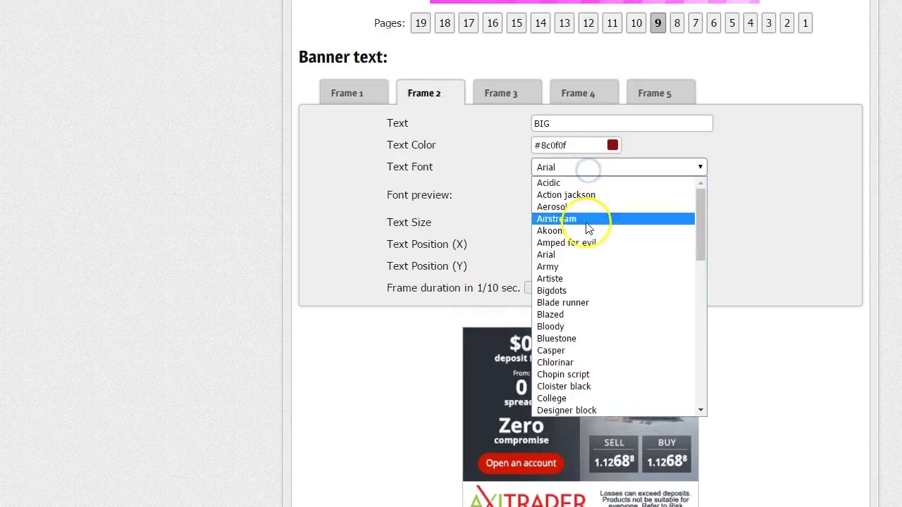
{"action": "left_click", "coordinate": [569, 290]}
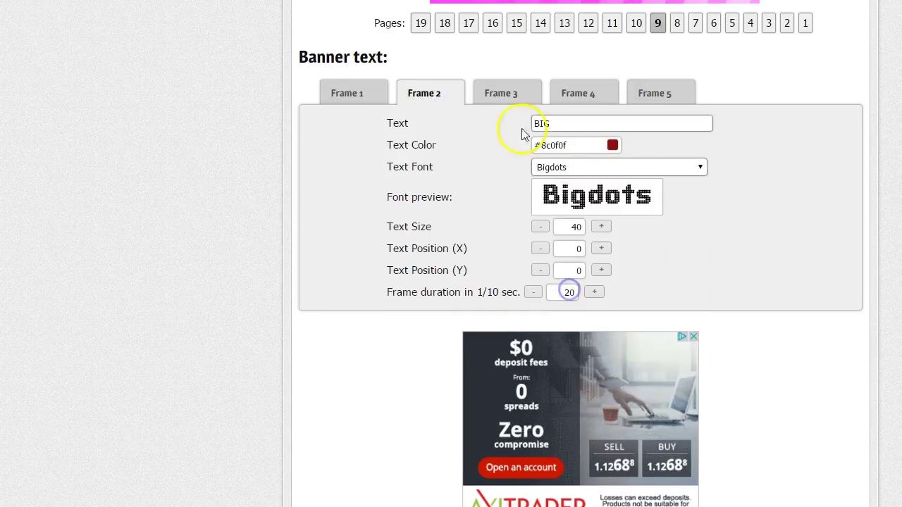
Change the text font of Frame 3 and Frame 4 to Bigdots
{"action": "left_click", "coordinate": [510, 98]}
{"action": "left_click", "coordinate": [577, 169]}
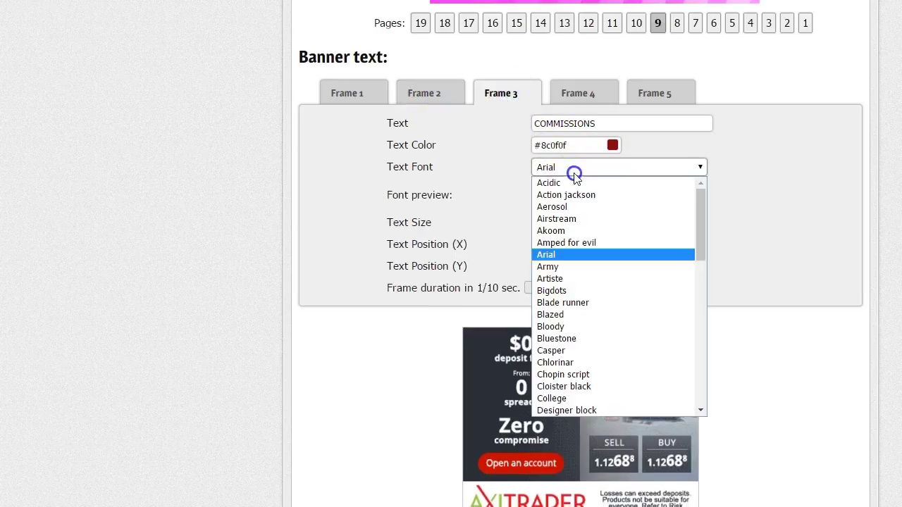
{"action": "left_click", "coordinate": [574, 290]}
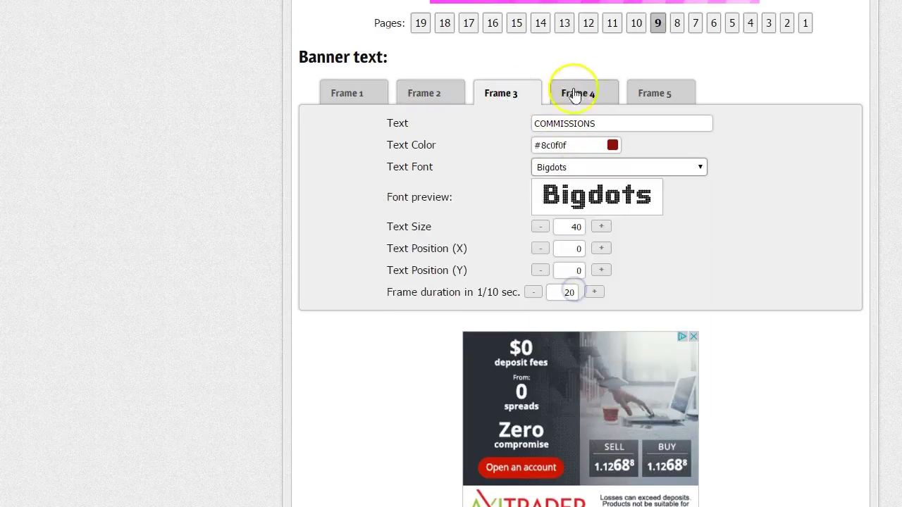
{"action": "left_click", "coordinate": [582, 93]}
{"action": "left_click", "coordinate": [644, 96]}
{"action": "left_click", "coordinate": [610, 95]}
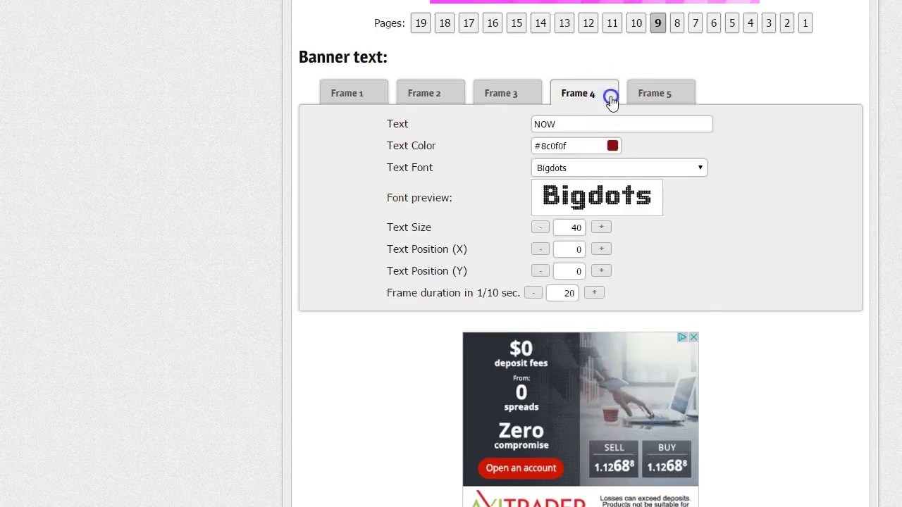
{"action": "left_click", "coordinate": [561, 167]}
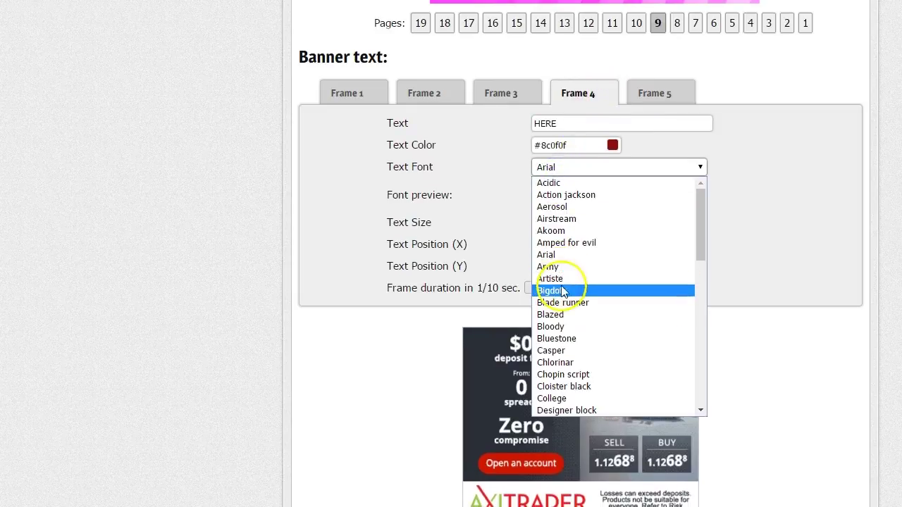
{"action": "left_click", "coordinate": [568, 290]}
{"action": "left_click", "coordinate": [554, 167]}
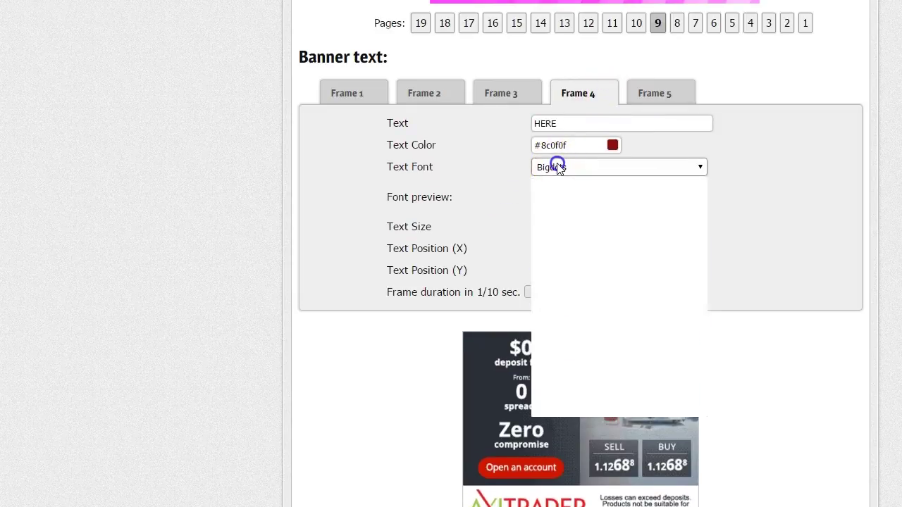
{"action": "left_click", "coordinate": [553, 146]}
Generate a preview of the animated banner with the Bigdots lettering
{"action": "scroll", "coordinate": [555, 152], "scroll_direction": "up", "scroll_amount": 1}
{"action": "scroll", "coordinate": [556, 153], "scroll_direction": "up", "scroll_amount": 6}
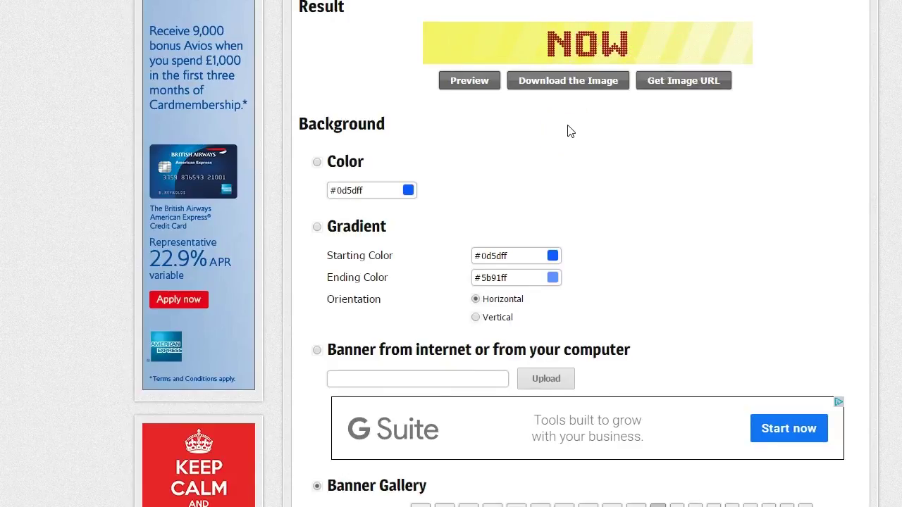
Choose the glossy golden yellow background from page 11 of the banner gallery
{"action": "scroll", "coordinate": [570, 130], "scroll_direction": "down", "scroll_amount": 5}
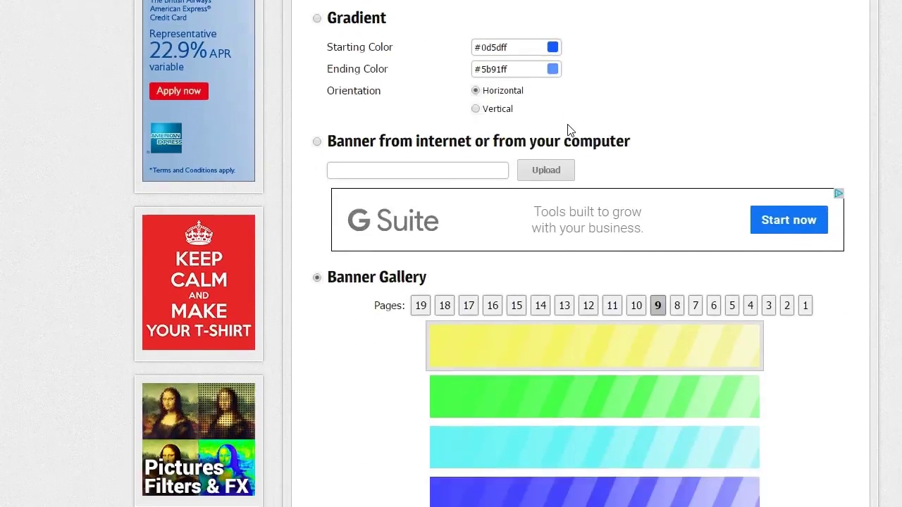
{"action": "left_click", "coordinate": [614, 162]}
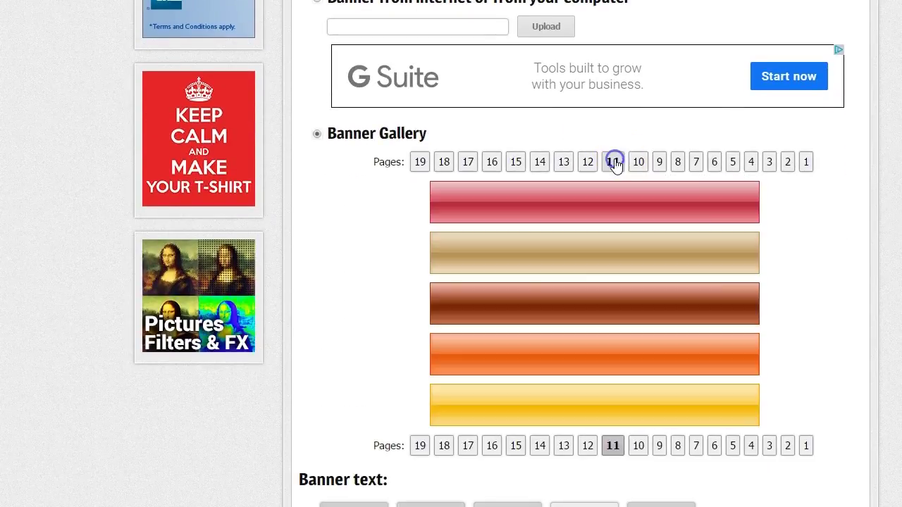
{"action": "left_click", "coordinate": [628, 397]}
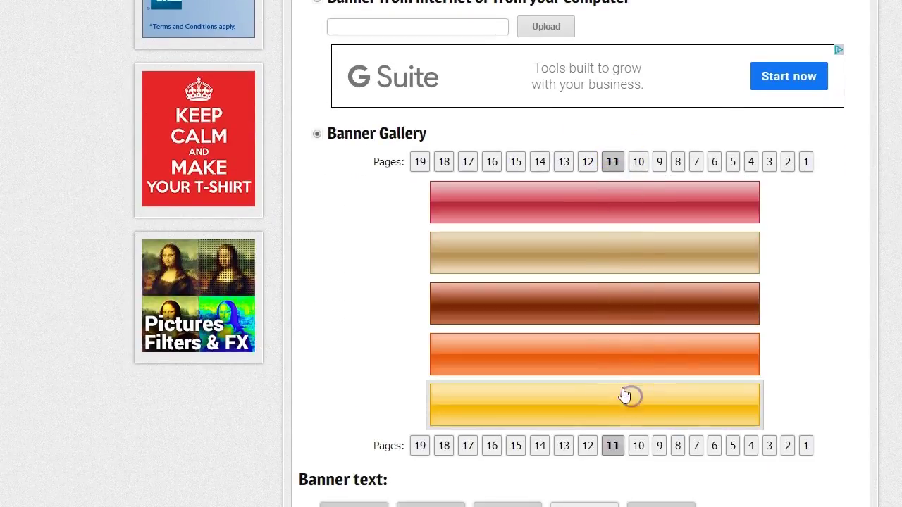
{"action": "scroll", "coordinate": [549, 317], "scroll_direction": "down", "scroll_amount": 1}
Regenerate the banner preview with the golden yellow background and watch the animation
{"action": "scroll", "coordinate": [549, 317], "scroll_direction": "up", "scroll_amount": 10}
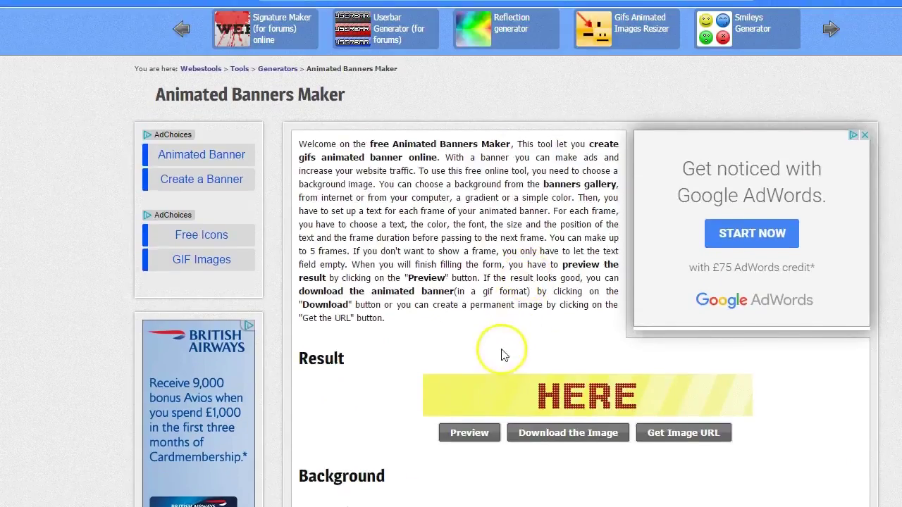
{"action": "scroll", "coordinate": [503, 352], "scroll_direction": "down", "scroll_amount": 1}
{"action": "left_click", "coordinate": [484, 377]}
{"action": "scroll", "coordinate": [648, 367], "scroll_direction": "down", "scroll_amount": 4}
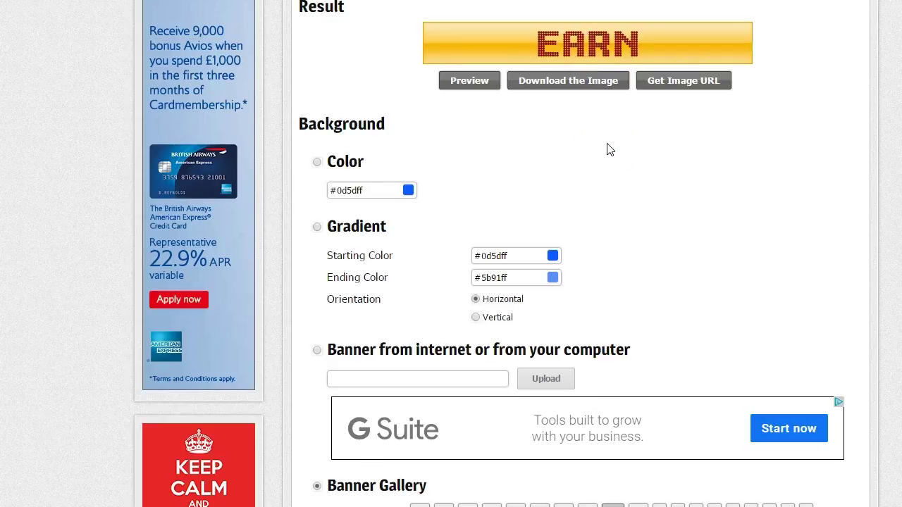
Try the glossy orange background from page 11 of the banner gallery and regenerate the preview
{"action": "scroll", "coordinate": [607, 148], "scroll_direction": "down", "scroll_amount": 3}
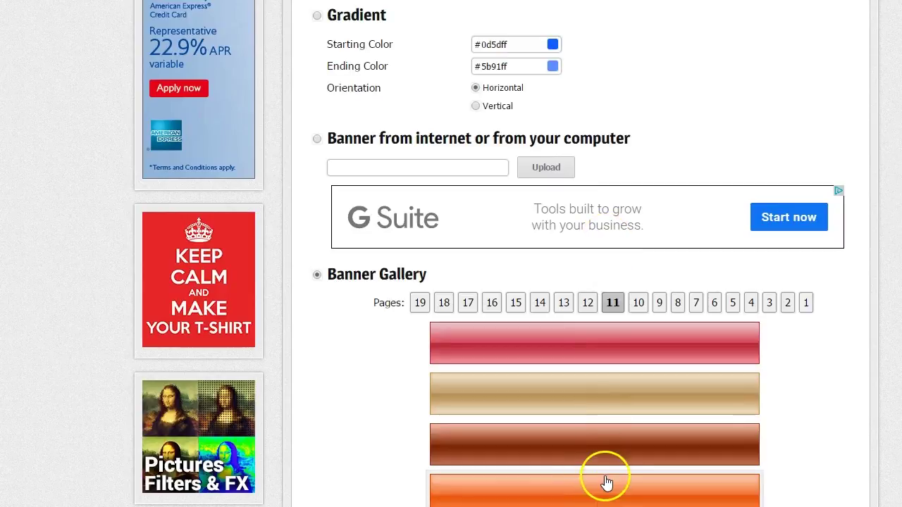
{"action": "left_click", "coordinate": [609, 481]}
{"action": "scroll", "coordinate": [596, 461], "scroll_direction": "down", "scroll_amount": 4}
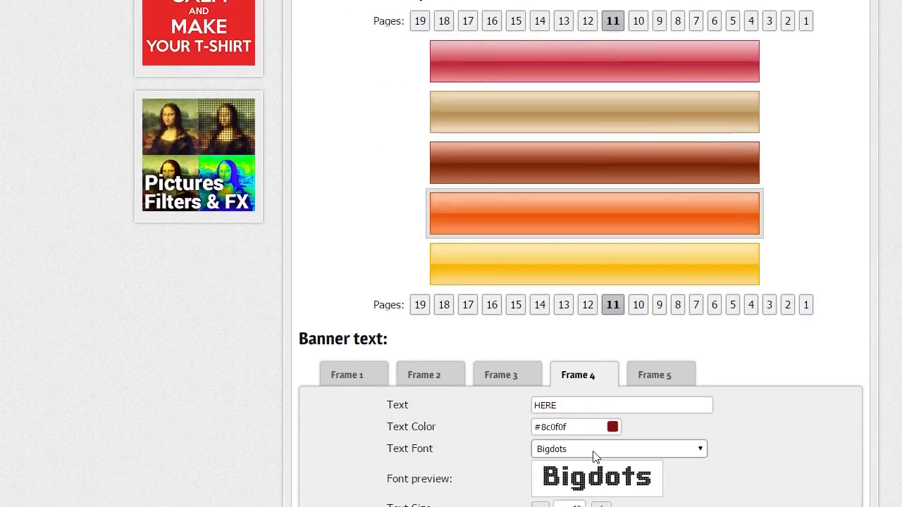
{"action": "scroll", "coordinate": [579, 227], "scroll_direction": "up", "scroll_amount": 6}
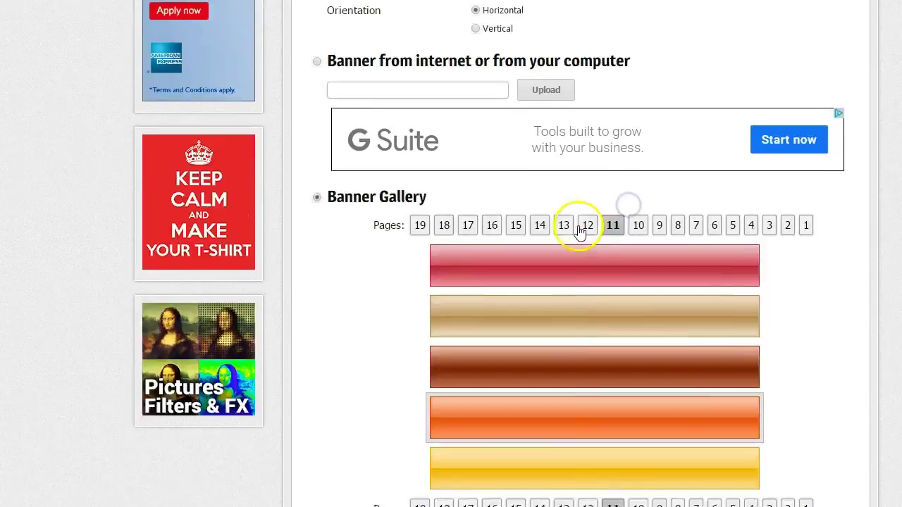
{"action": "scroll", "coordinate": [580, 232], "scroll_direction": "up", "scroll_amount": 3}
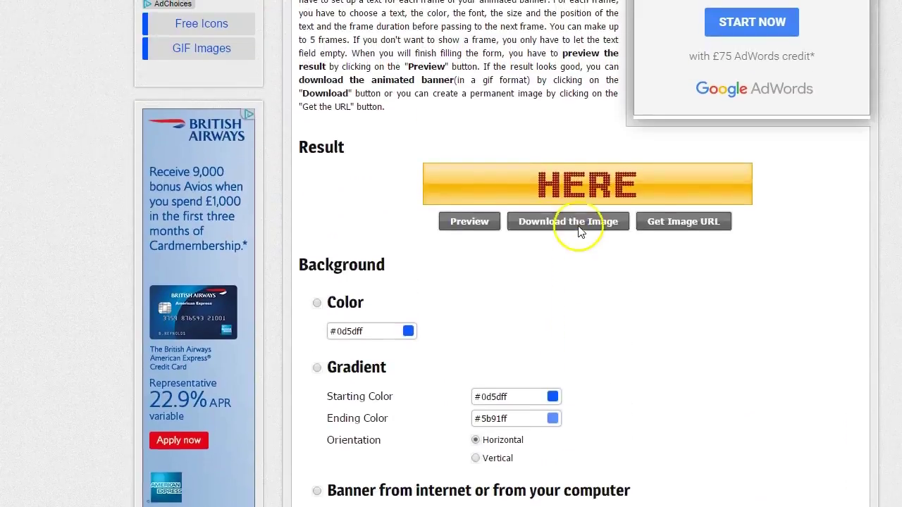
{"action": "left_click", "coordinate": [479, 222]}
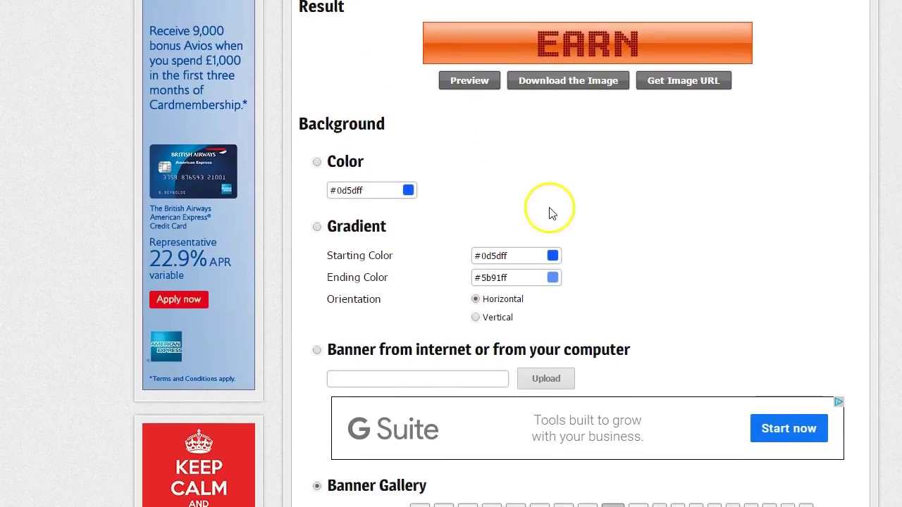
Try the glossy light blue background from page 12 of the banner gallery and regenerate the preview
{"action": "scroll", "coordinate": [552, 214], "scroll_direction": "down", "scroll_amount": 5}
{"action": "left_click", "coordinate": [564, 162]}
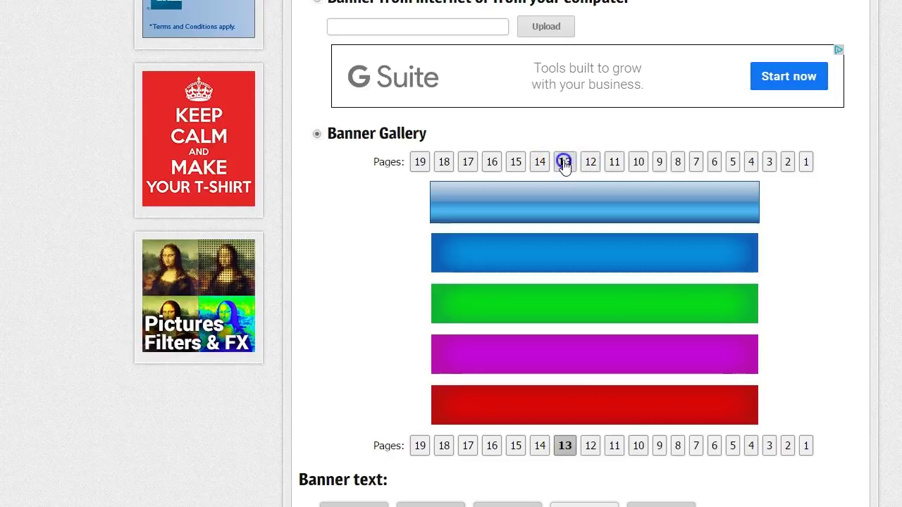
{"action": "left_click", "coordinate": [587, 162]}
{"action": "left_click", "coordinate": [605, 200]}
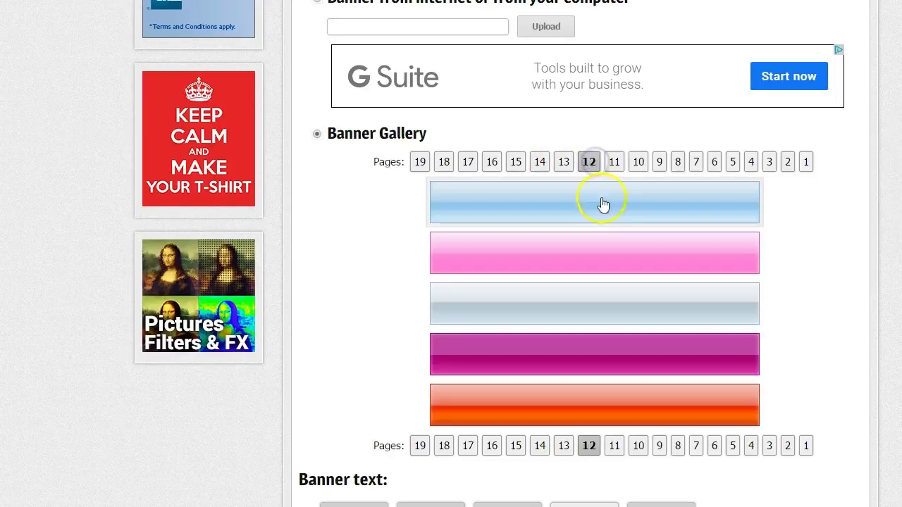
{"action": "scroll", "coordinate": [538, 220], "scroll_direction": "down", "scroll_amount": 2}
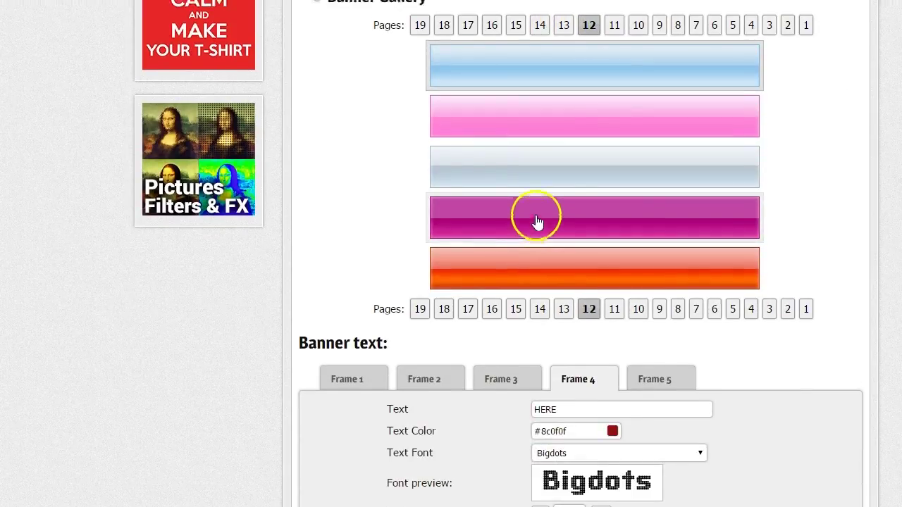
{"action": "scroll", "coordinate": [538, 221], "scroll_direction": "up", "scroll_amount": 6}
{"action": "scroll", "coordinate": [538, 221], "scroll_direction": "up", "scroll_amount": 2}
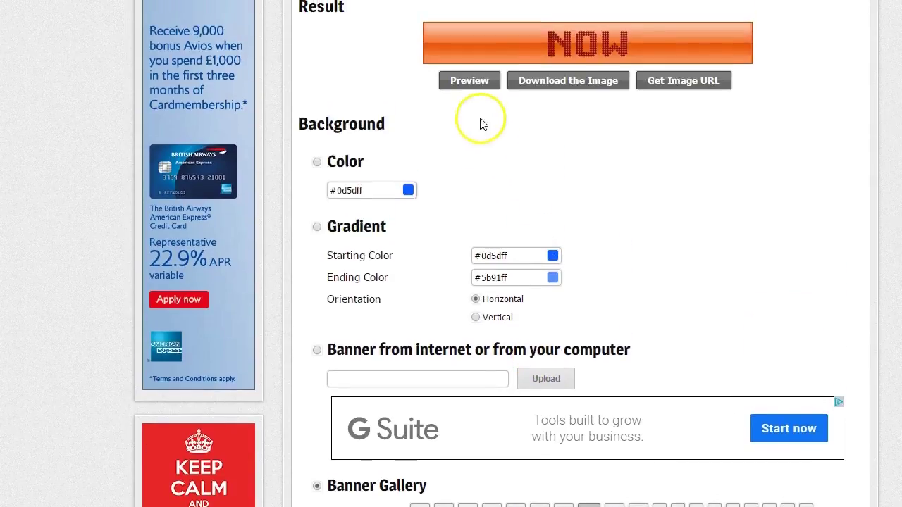
{"action": "left_click", "coordinate": [479, 81]}
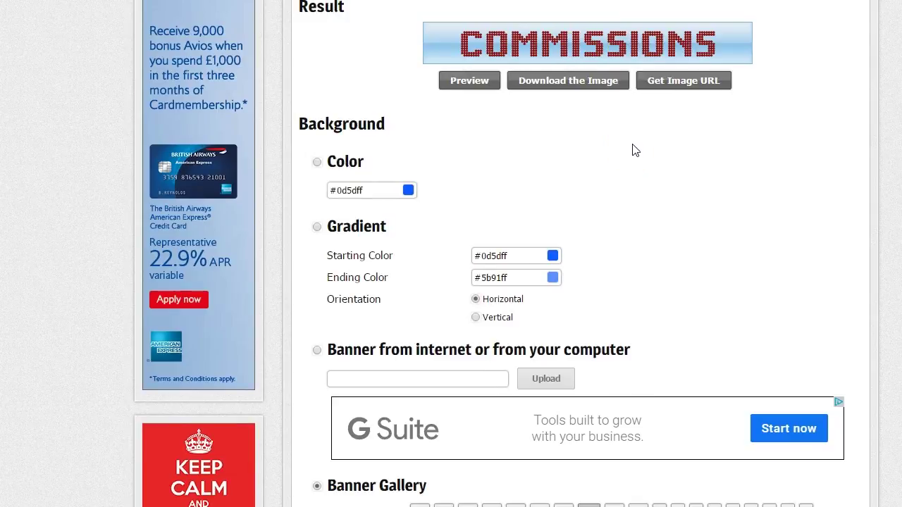
Choose the golden yellow background from gallery page 11 again and regenerate the banner preview
{"action": "scroll", "coordinate": [633, 151], "scroll_direction": "down", "scroll_amount": 7}
{"action": "left_click", "coordinate": [587, 107]}
{"action": "left_click", "coordinate": [637, 26]}
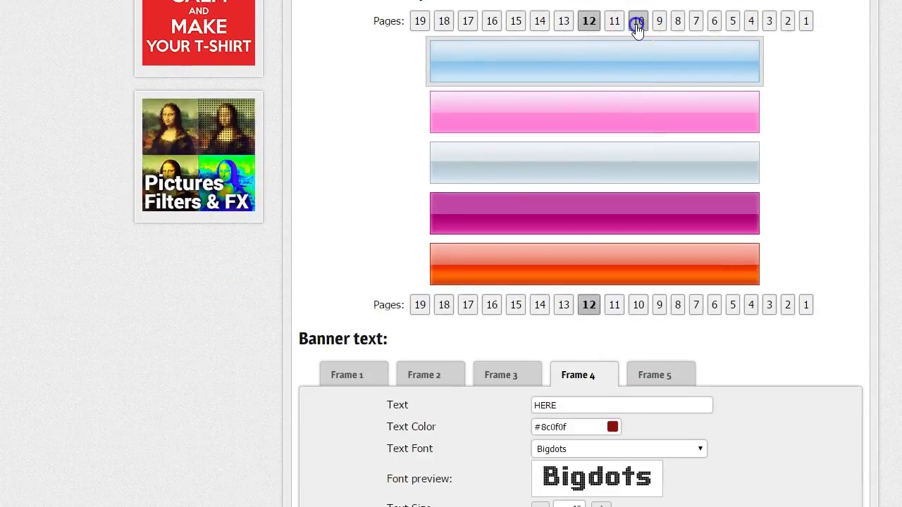
{"action": "left_click", "coordinate": [614, 22]}
{"action": "left_click", "coordinate": [636, 259]}
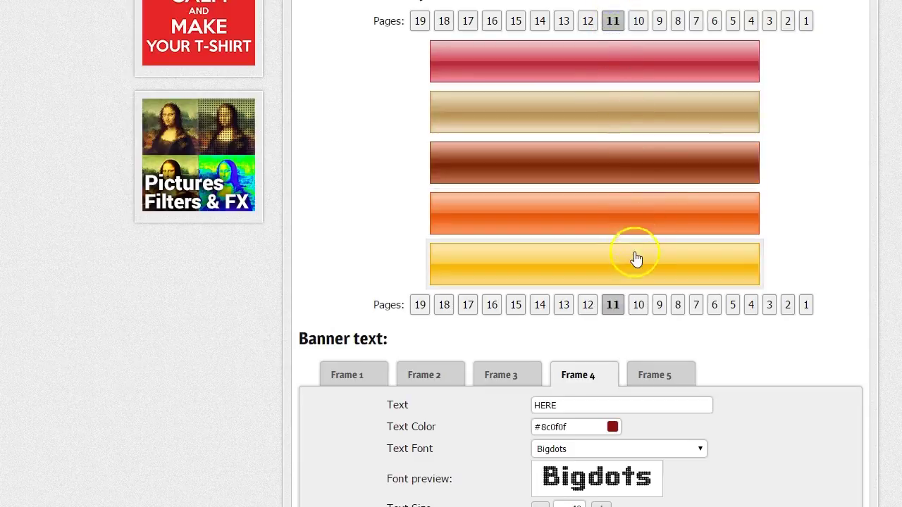
{"action": "scroll", "coordinate": [622, 274], "scroll_direction": "up", "scroll_amount": 8}
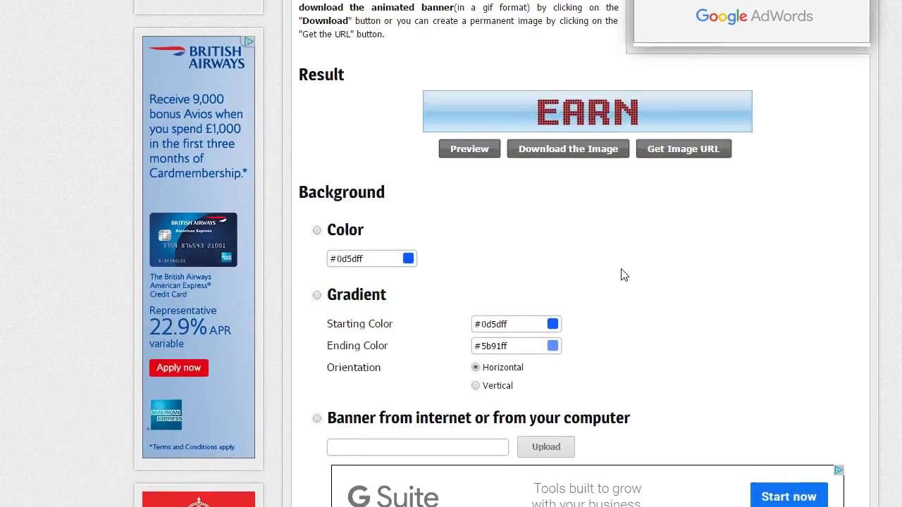
{"action": "left_click", "coordinate": [485, 150]}
{"action": "scroll", "coordinate": [490, 154], "scroll_direction": "down", "scroll_amount": 1}
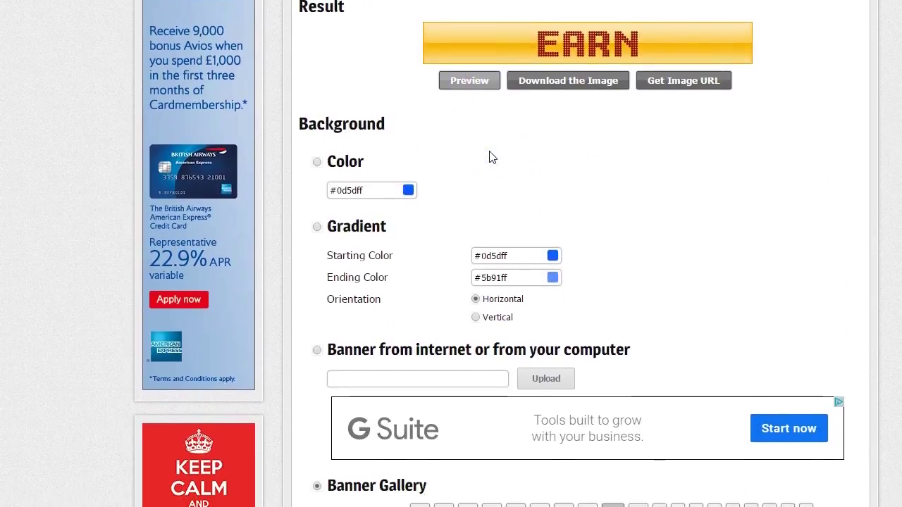
{"action": "left_click", "coordinate": [526, 170]}
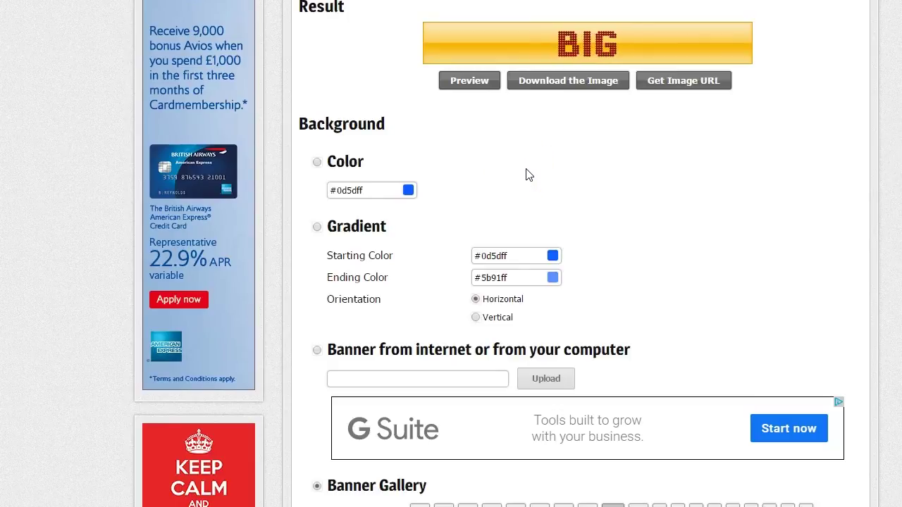
{"action": "left_click", "coordinate": [514, 173]}
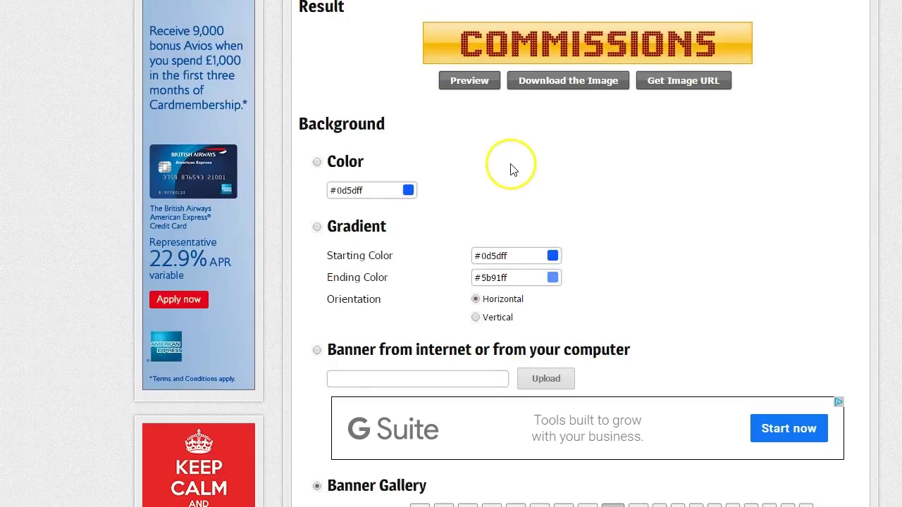
Set the frame duration of Frame 1 and Frame 2 to 10 tenths of a second
{"action": "scroll", "coordinate": [580, 148], "scroll_direction": "down", "scroll_amount": 10}
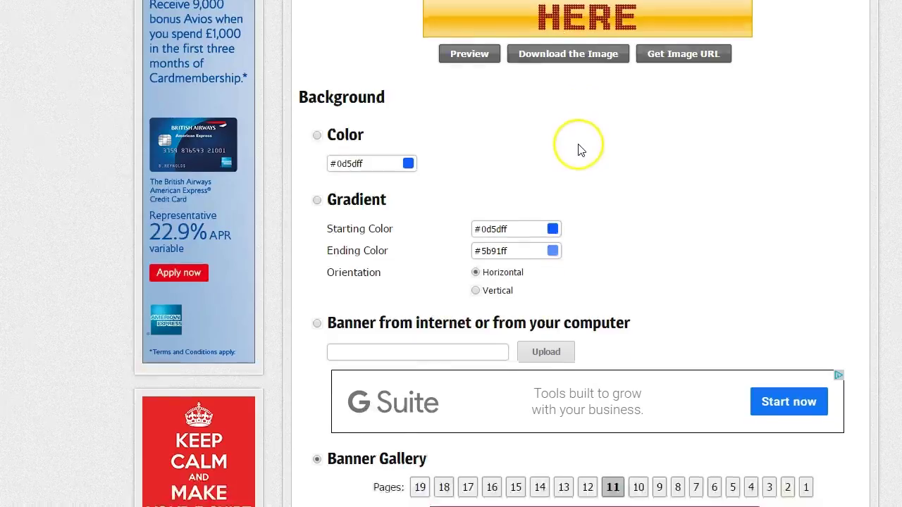
{"action": "scroll", "coordinate": [580, 147], "scroll_direction": "down", "scroll_amount": 2}
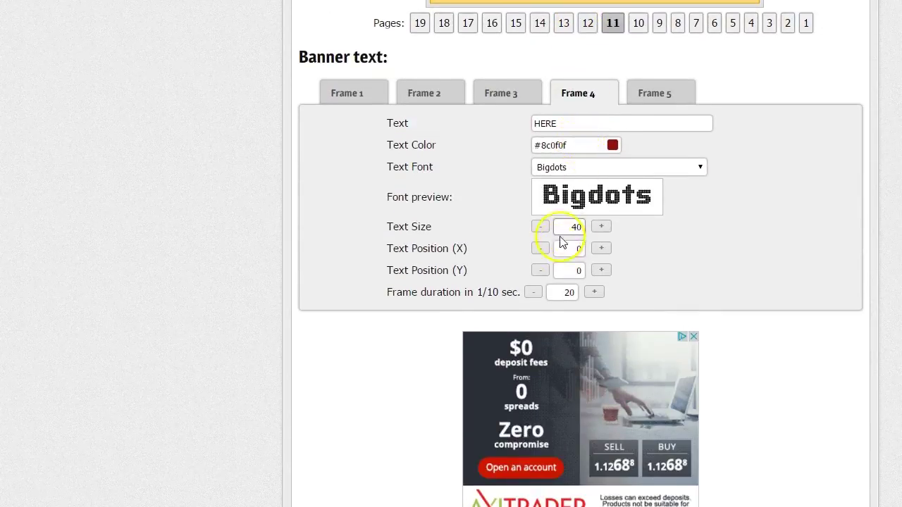
{"action": "left_click", "coordinate": [567, 302]}
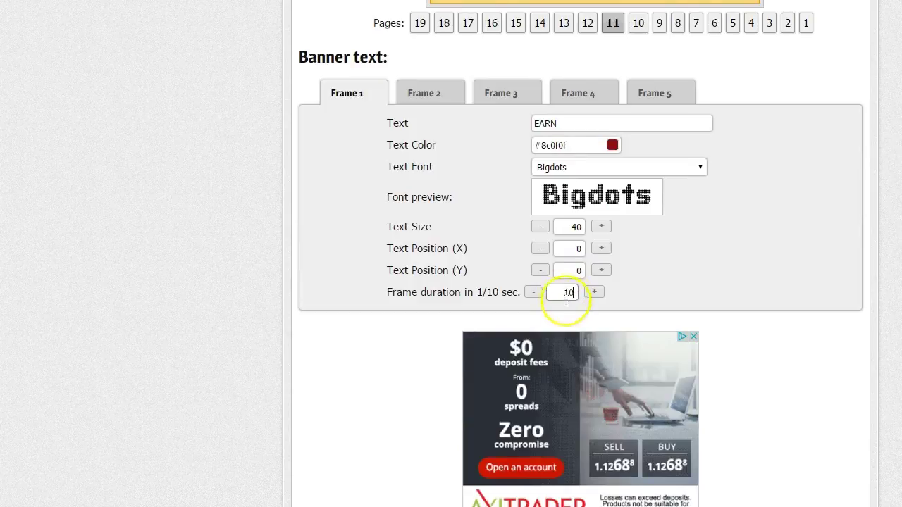
{"action": "left_click", "coordinate": [428, 92]}
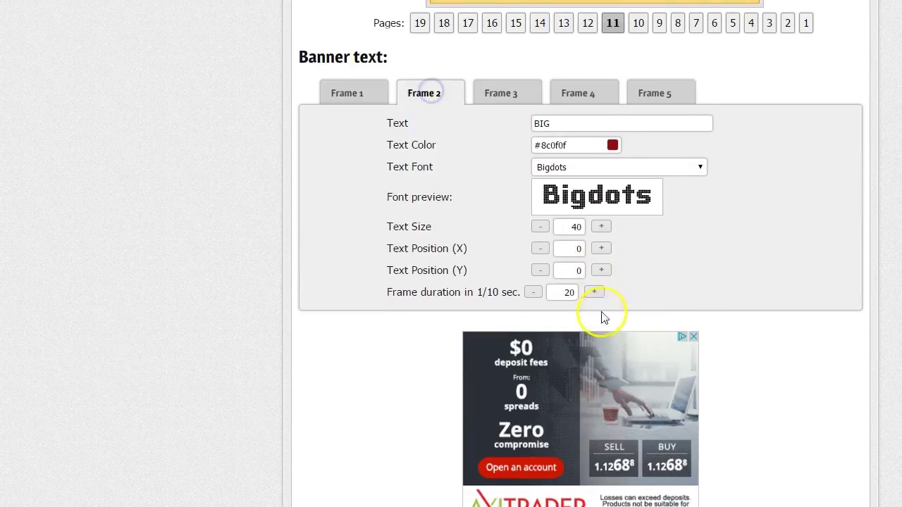
{"action": "type", "text": "10"}
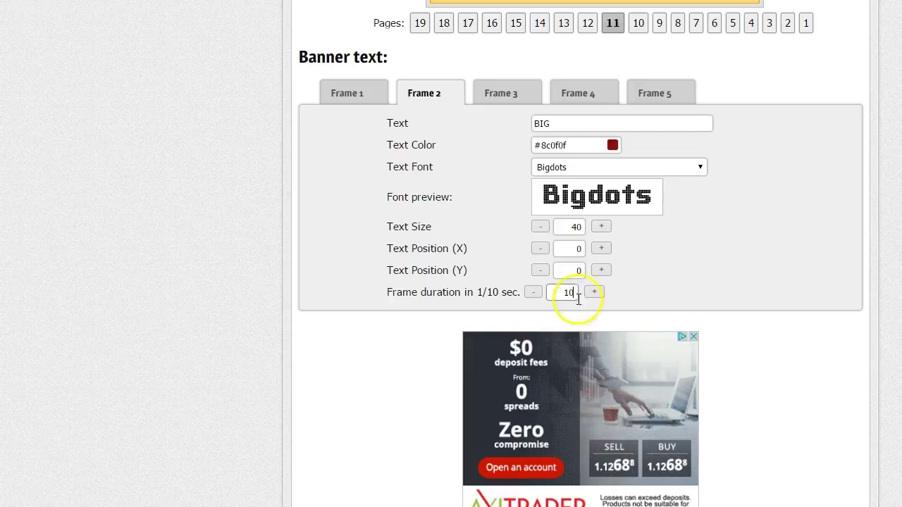
Set the frame duration of Frames 3, 4 and 5 to 10 tenths of a second and regenerate the preview
{"action": "left_click", "coordinate": [486, 91]}
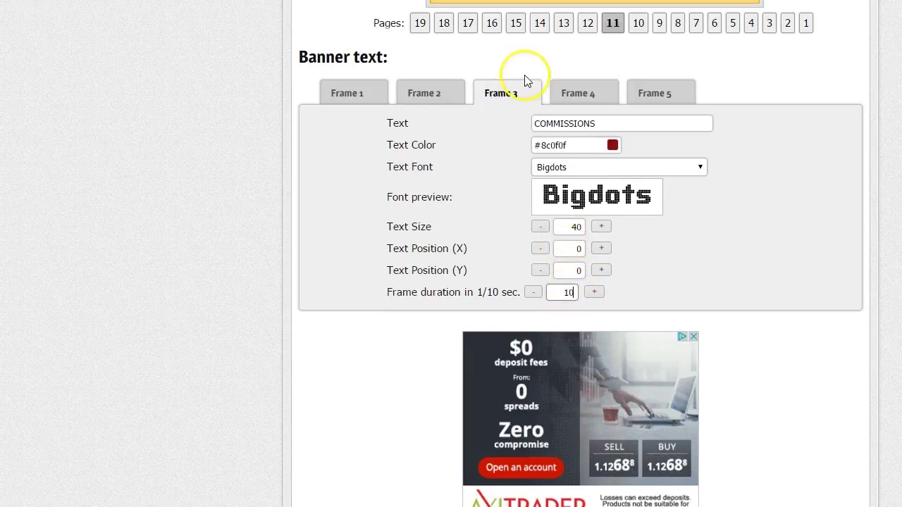
{"action": "left_click", "coordinate": [575, 92]}
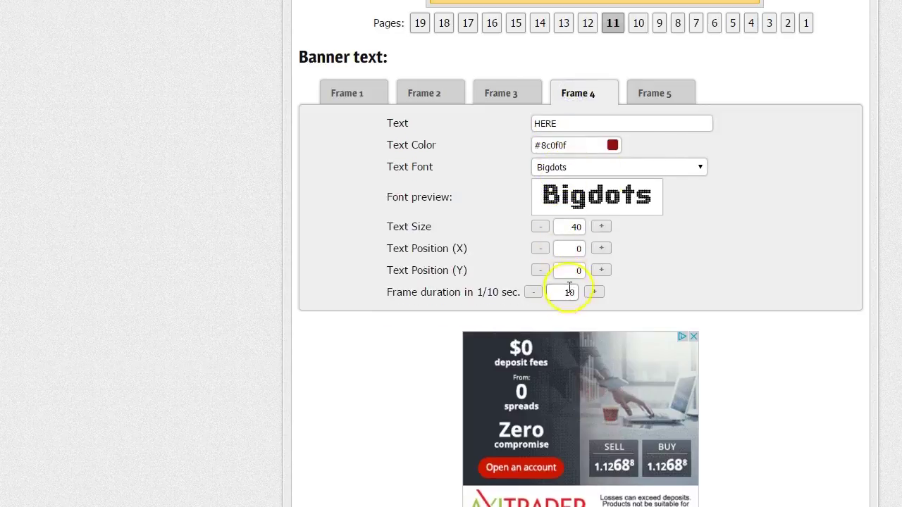
{"action": "left_click", "coordinate": [654, 95]}
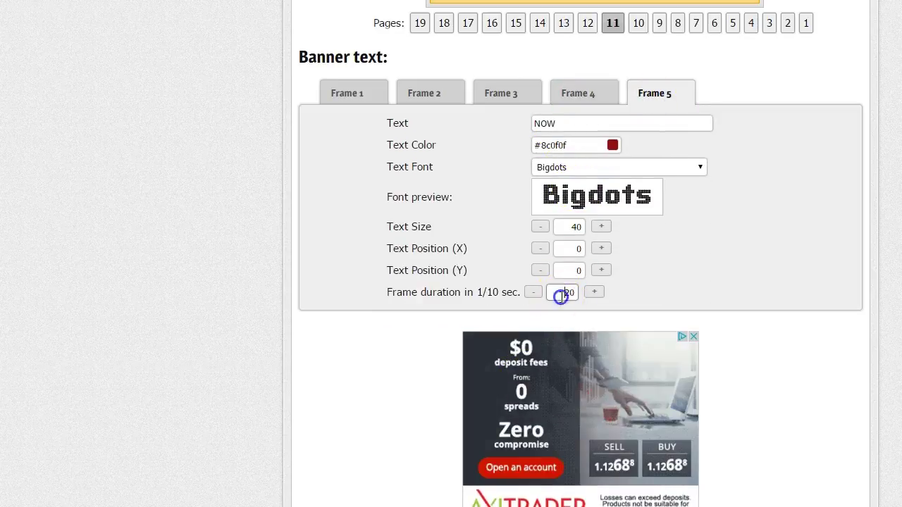
{"action": "scroll", "coordinate": [580, 297], "scroll_direction": "up", "scroll_amount": 7}
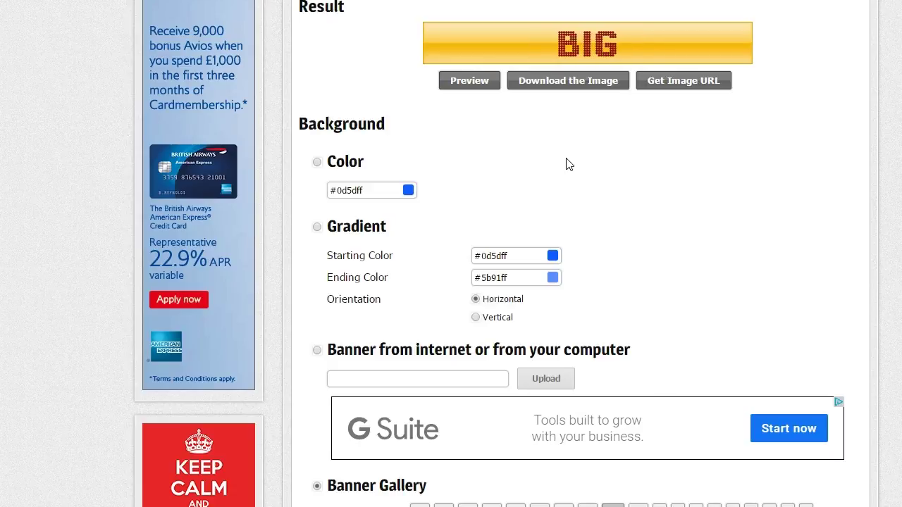
Set Frame 5's duration to 15 tenths of a second and its text size to 50, and regenerate the preview
{"action": "scroll", "coordinate": [570, 164], "scroll_direction": "down", "scroll_amount": 12}
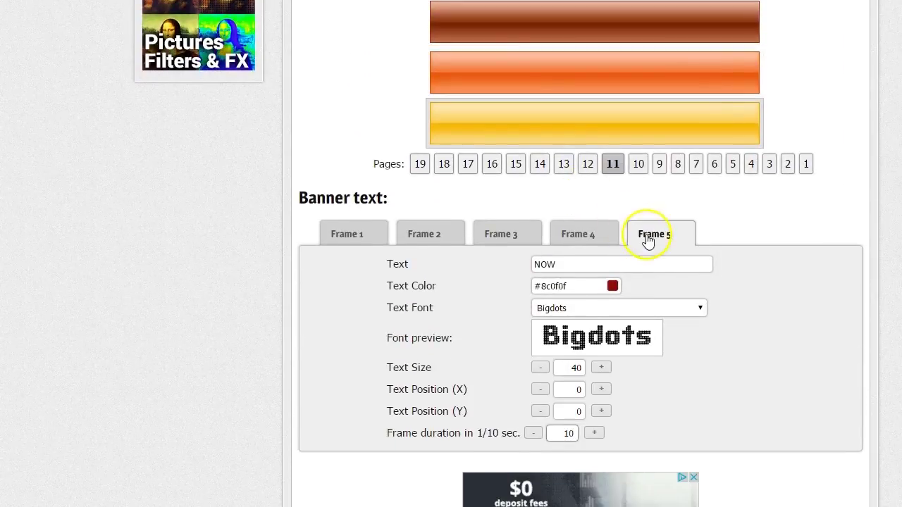
{"action": "left_click", "coordinate": [647, 232]}
{"action": "scroll", "coordinate": [610, 296], "scroll_direction": "down", "scroll_amount": 1}
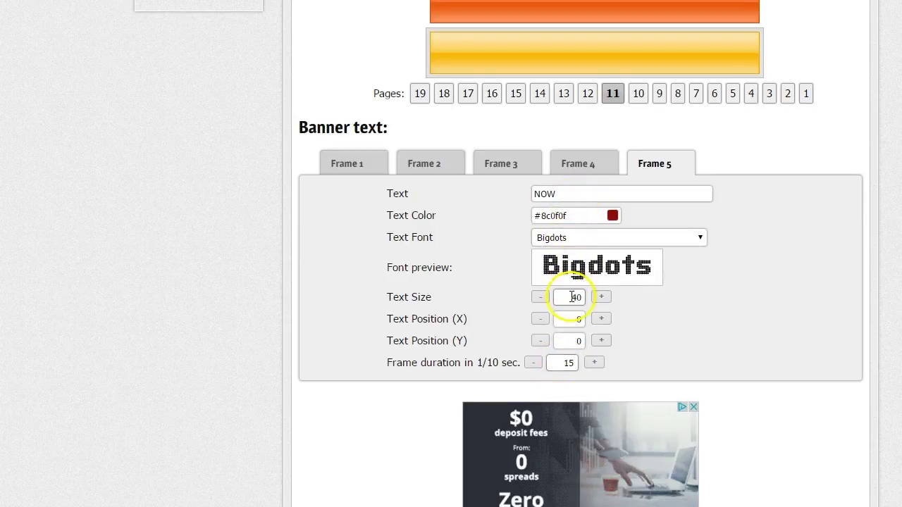
{"action": "type", "text": "50"}
{"action": "left_click", "coordinate": [503, 280]}
{"action": "left_click", "coordinate": [539, 302]}
{"action": "left_click", "coordinate": [376, 315]}
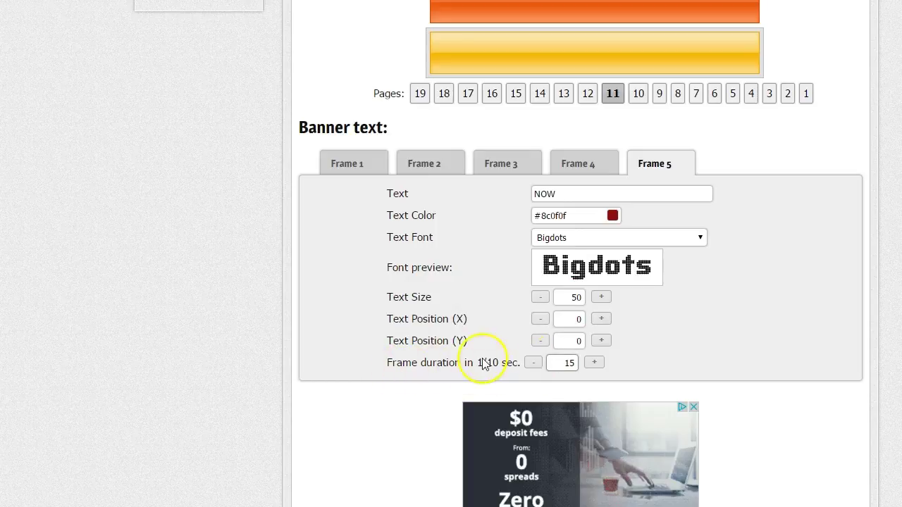
{"action": "scroll", "coordinate": [597, 358], "scroll_direction": "up", "scroll_amount": 10}
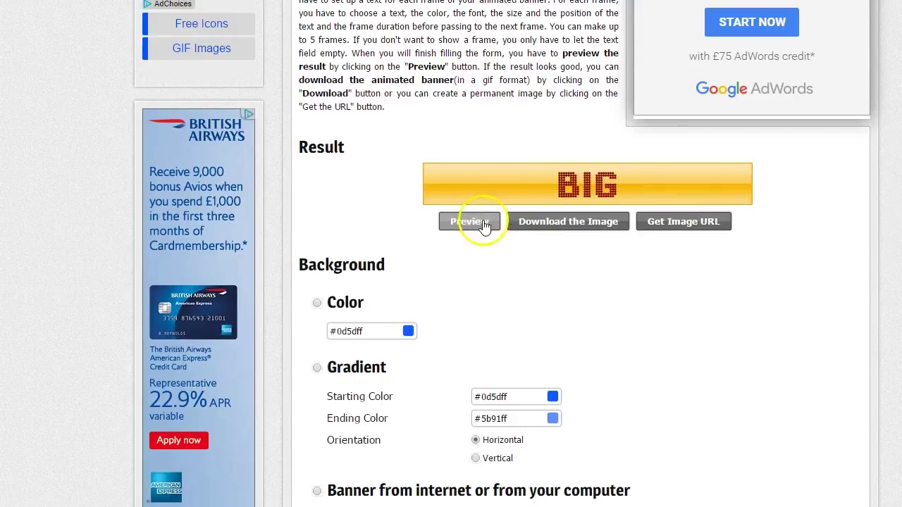
{"action": "scroll", "coordinate": [483, 224], "scroll_direction": "down", "scroll_amount": 2}
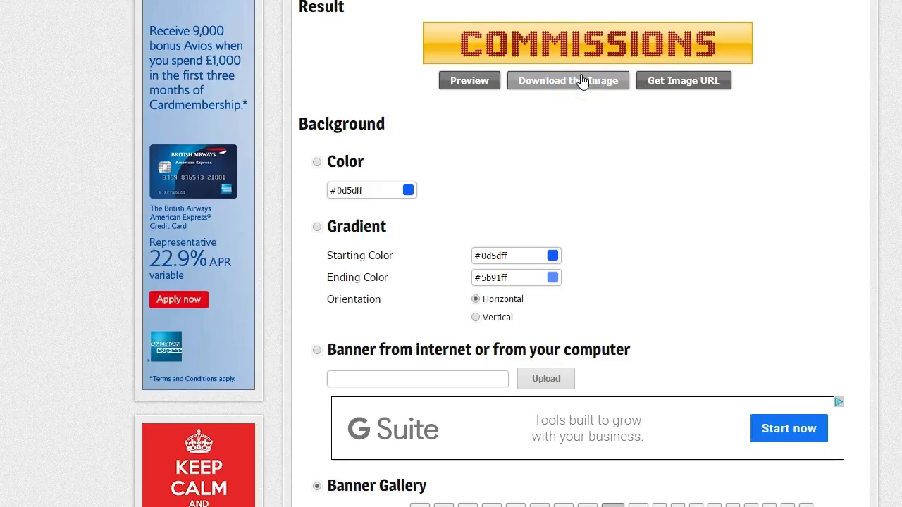
Set the text size of Frame 2, the word BIG, to 50 and regenerate the banner preview
{"action": "scroll", "coordinate": [582, 82], "scroll_direction": "down", "scroll_amount": 8}
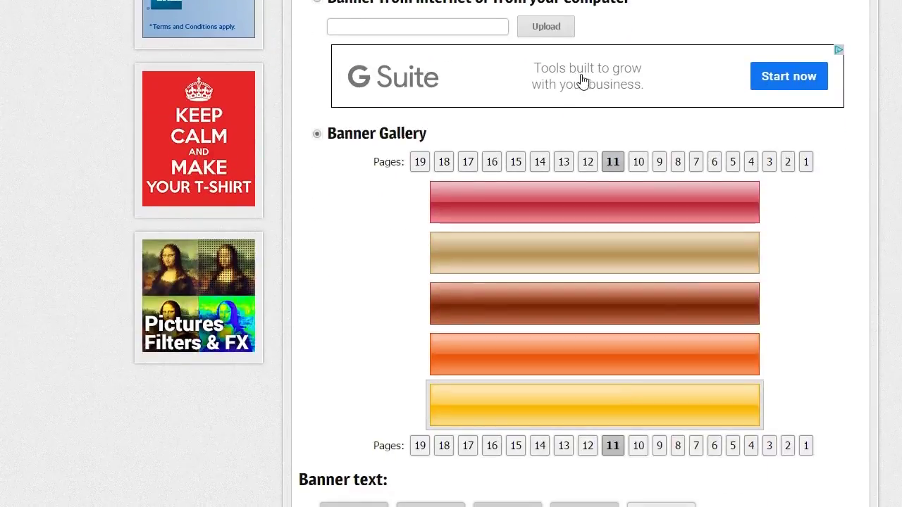
{"action": "left_click", "coordinate": [604, 193]}
{"action": "scroll", "coordinate": [580, 165], "scroll_direction": "up", "scroll_amount": 3}
{"action": "scroll", "coordinate": [580, 169], "scroll_direction": "down", "scroll_amount": 4}
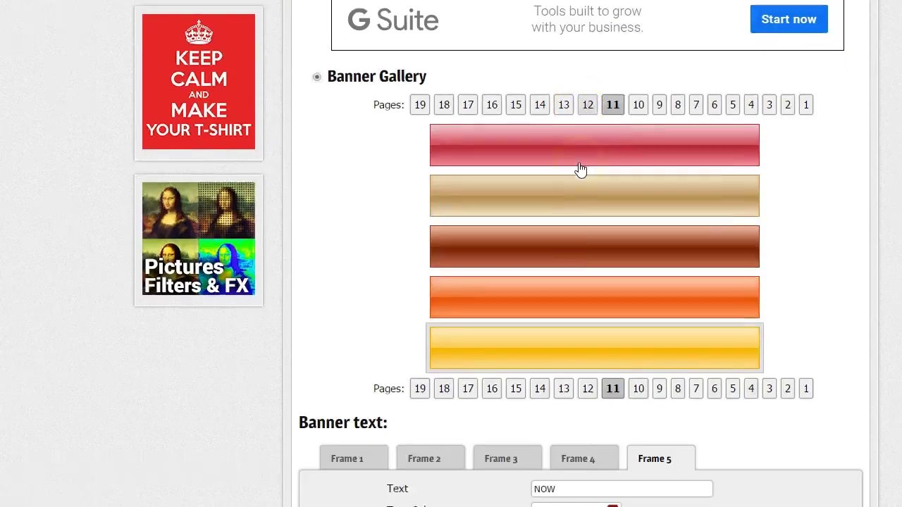
{"action": "left_click", "coordinate": [439, 234]}
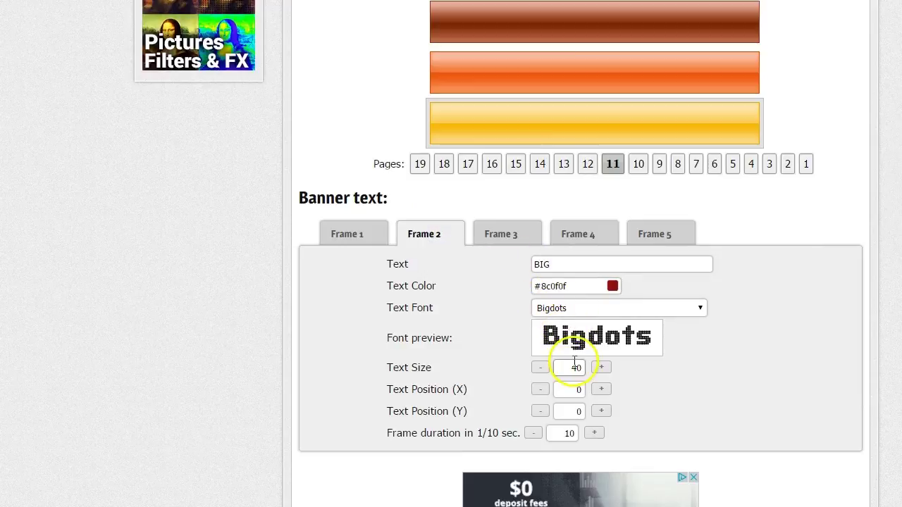
{"action": "type", "text": "50"}
{"action": "left_click", "coordinate": [521, 336]}
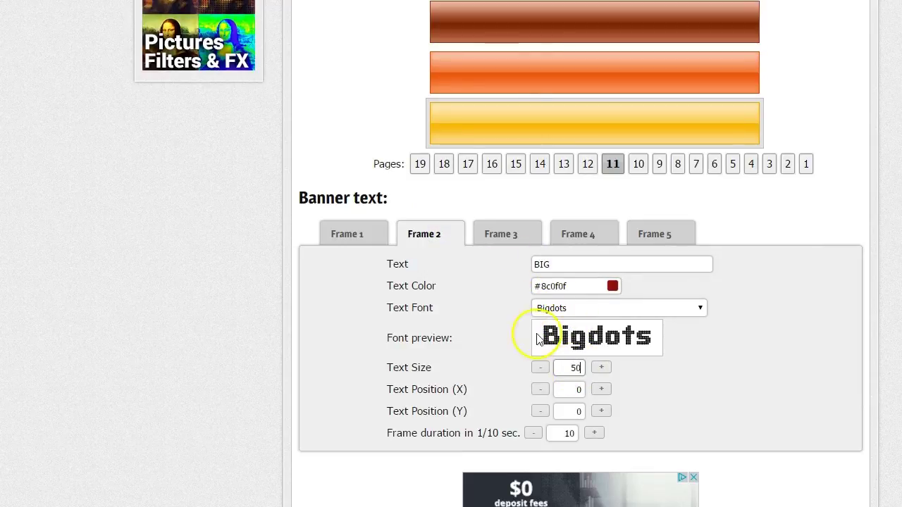
{"action": "scroll", "coordinate": [532, 340], "scroll_direction": "up", "scroll_amount": 5}
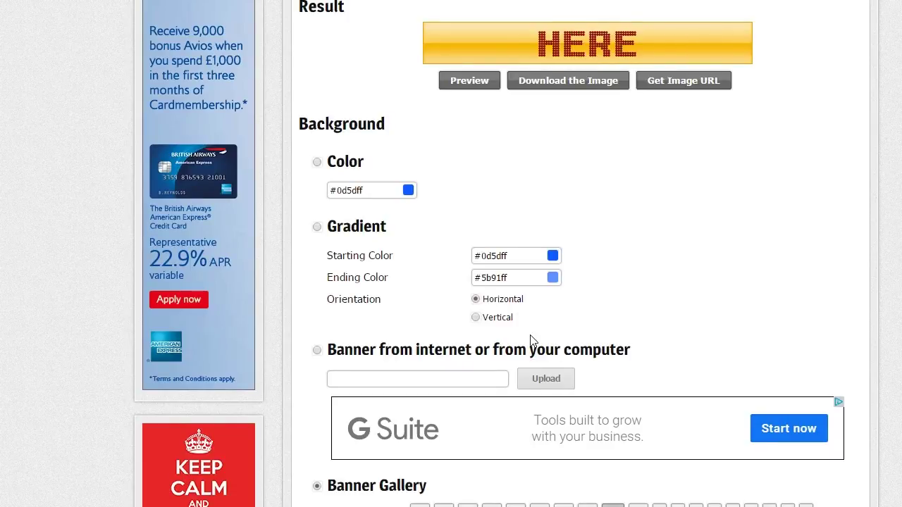
Check the animated banner preview and get its permanent image URL on the aUplod hosting page
{"action": "scroll", "coordinate": [590, 281], "scroll_direction": "up", "scroll_amount": 4}
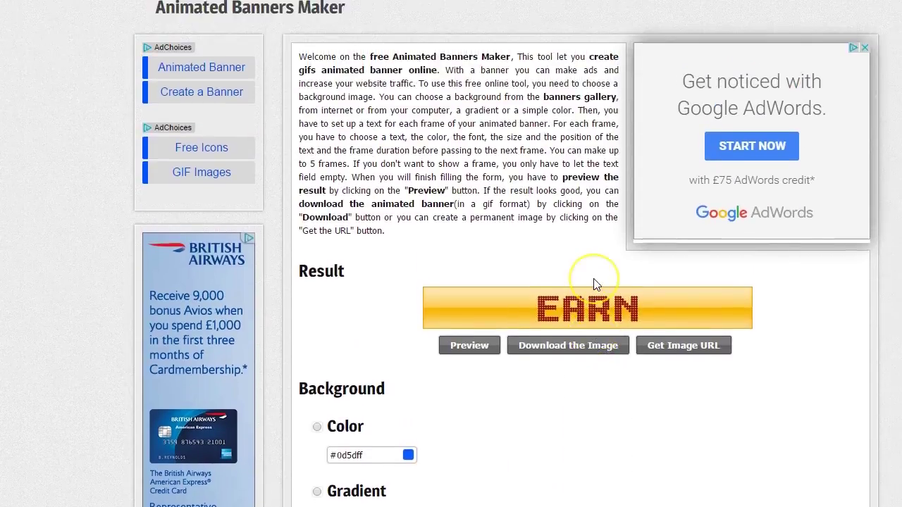
{"action": "scroll", "coordinate": [613, 296], "scroll_direction": "down", "scroll_amount": 2}
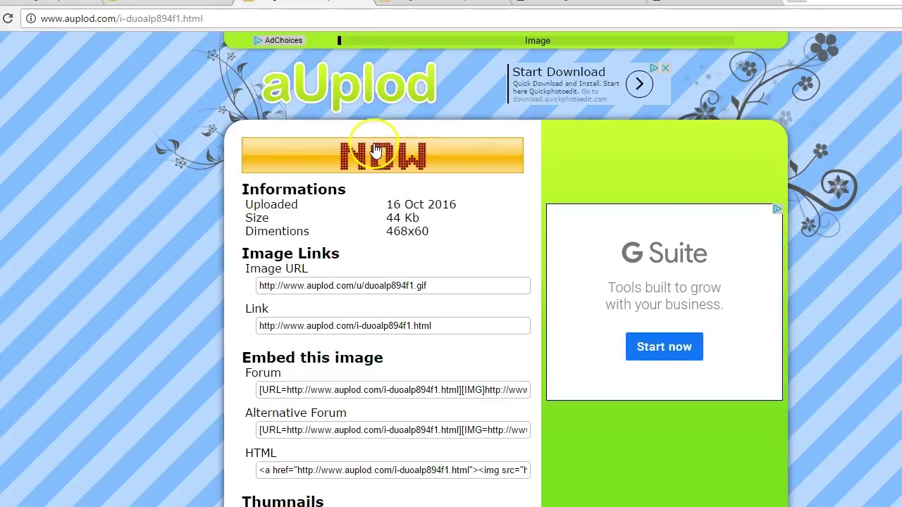
{"action": "scroll", "coordinate": [371, 183], "scroll_direction": "down", "scroll_amount": 1}
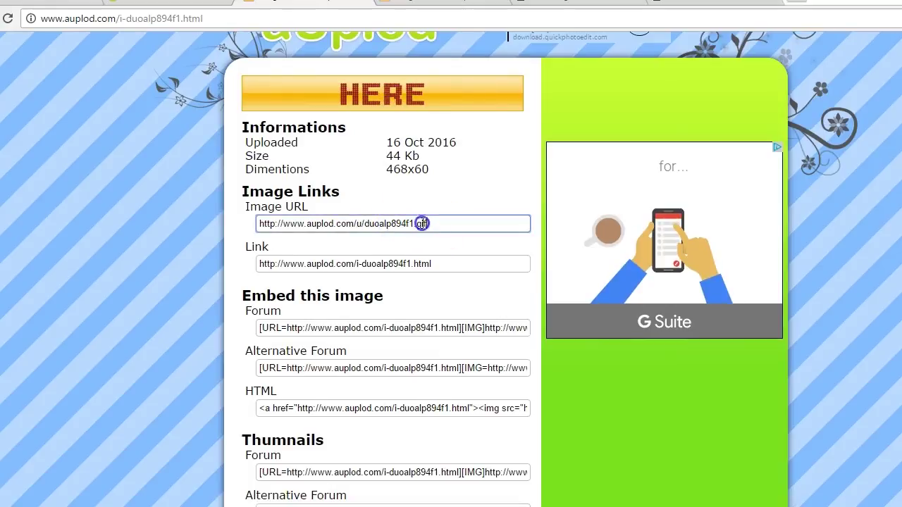
Examine the Image URL and Link addresses offered for the uploaded banner
{"action": "left_click_drag", "start_coordinate": [507, 223], "coordinate": [252, 223]}
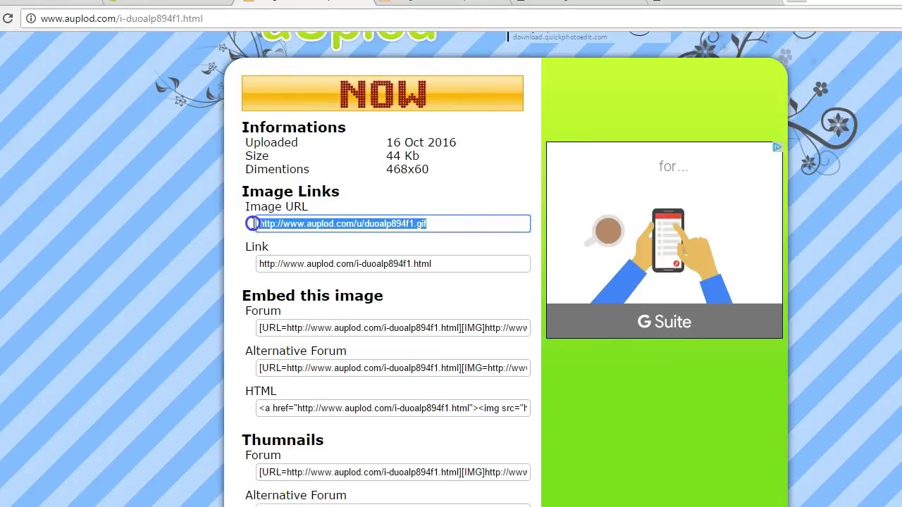
{"action": "left_click", "coordinate": [358, 224]}
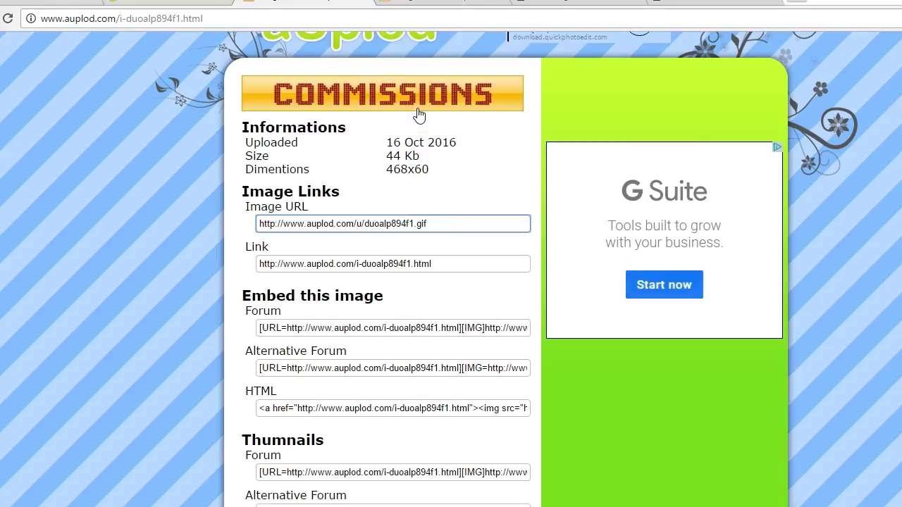
{"action": "left_click", "coordinate": [444, 222]}
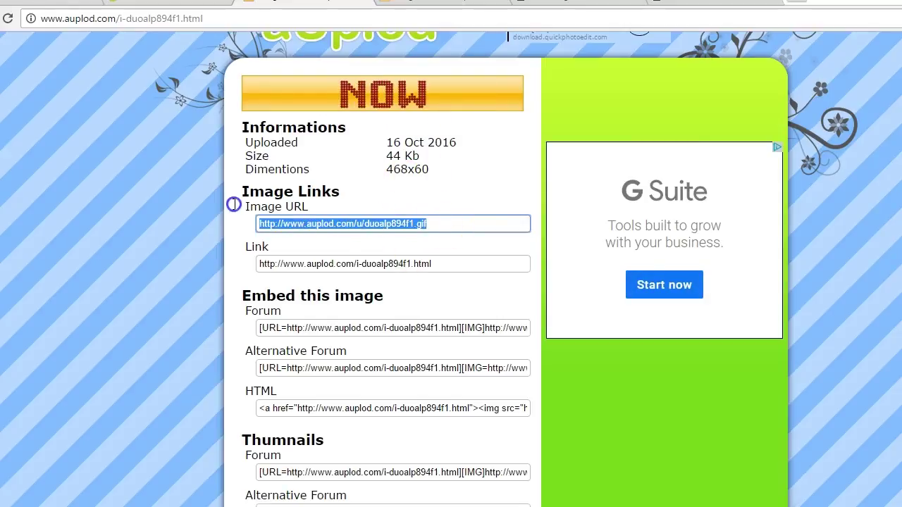
{"action": "left_click", "coordinate": [357, 259]}
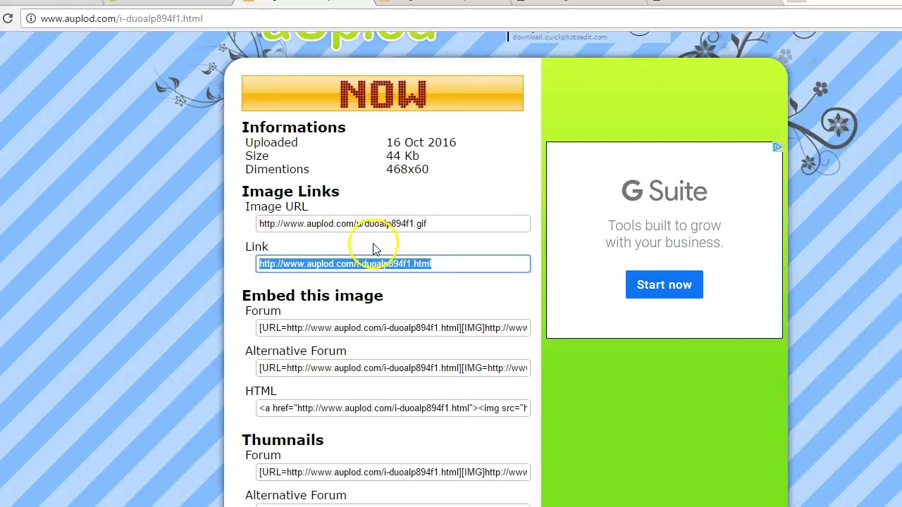
{"action": "left_click", "coordinate": [458, 264]}
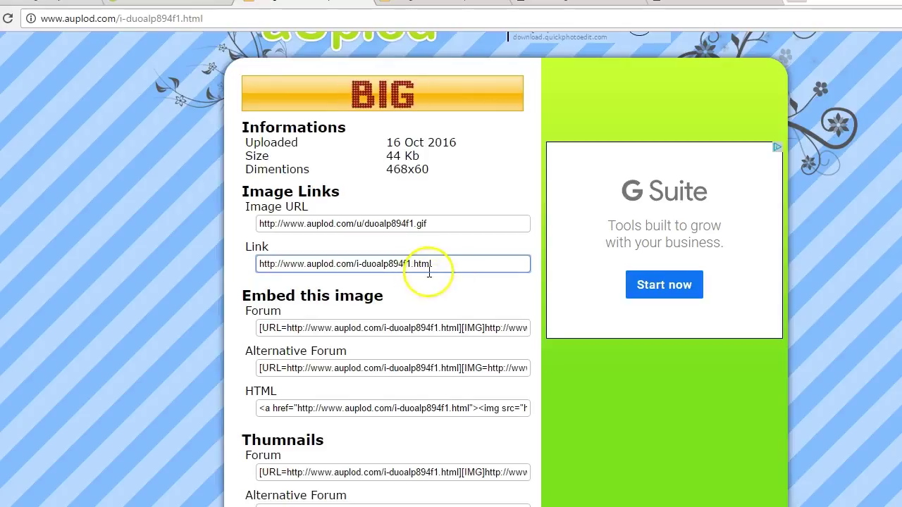
{"action": "left_click_drag", "start_coordinate": [451, 259], "coordinate": [244, 254]}
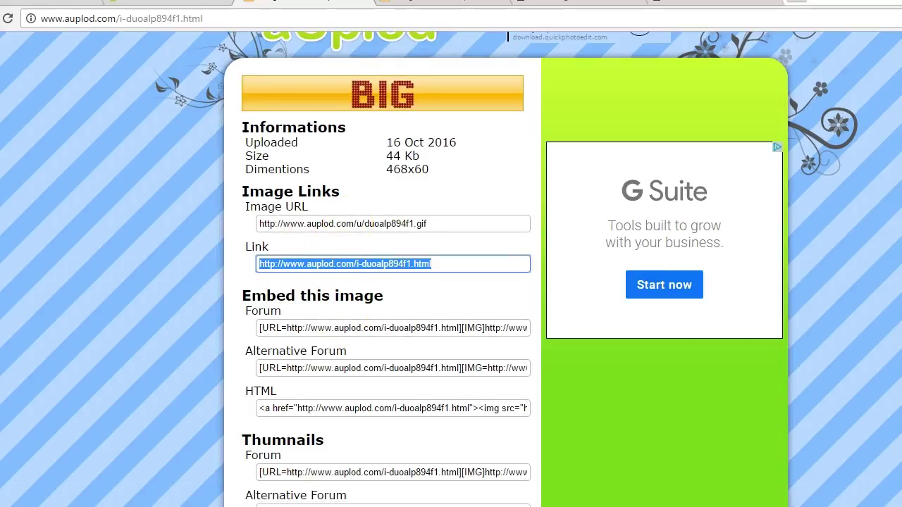
Switch to a blank Notepad document, move its window clear of the link fields, and enter the heading NEW BANNER
{"action": "key", "text": "alt+Tab"}
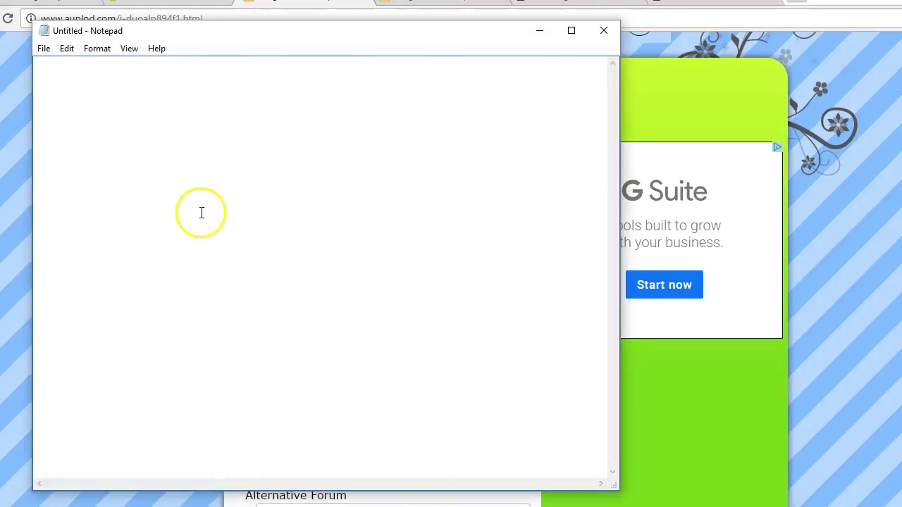
{"action": "left_click_drag", "start_coordinate": [134, 32], "coordinate": [553, 51]}
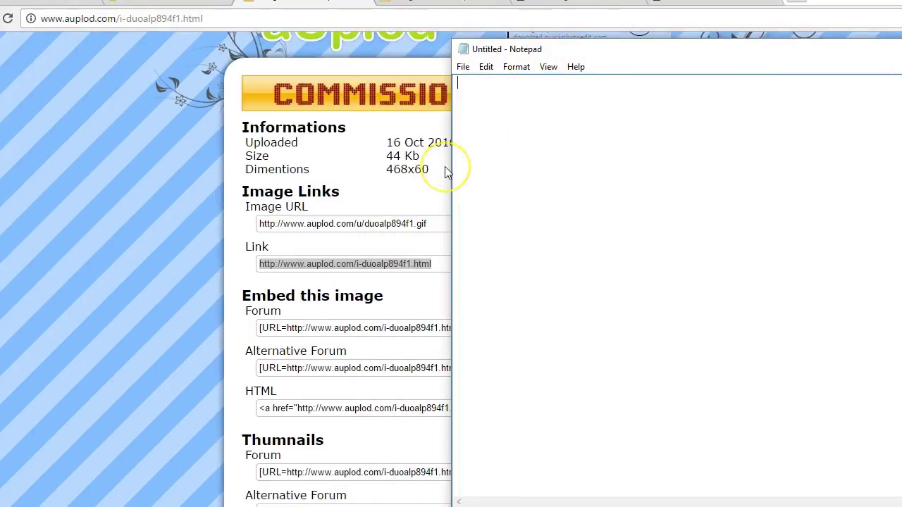
{"action": "type", "text": "NEW BANNER"}
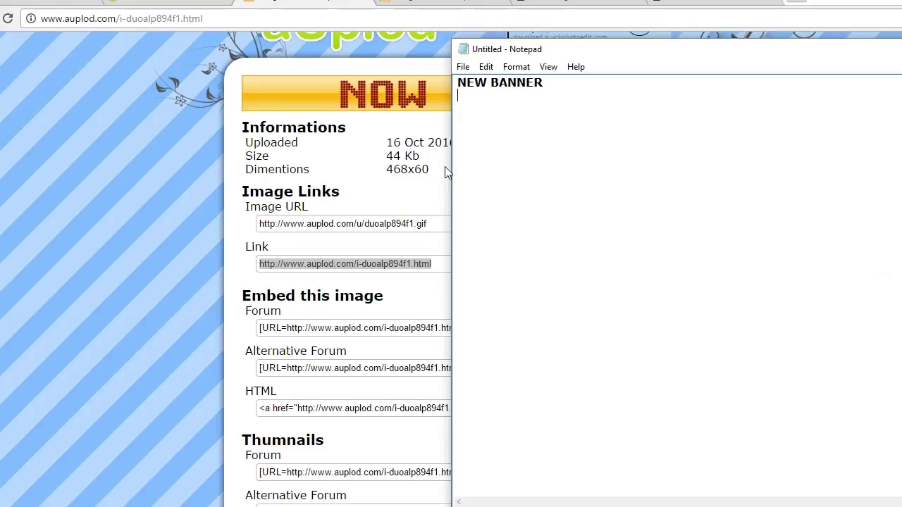
{"action": "key", "text": "Return"}
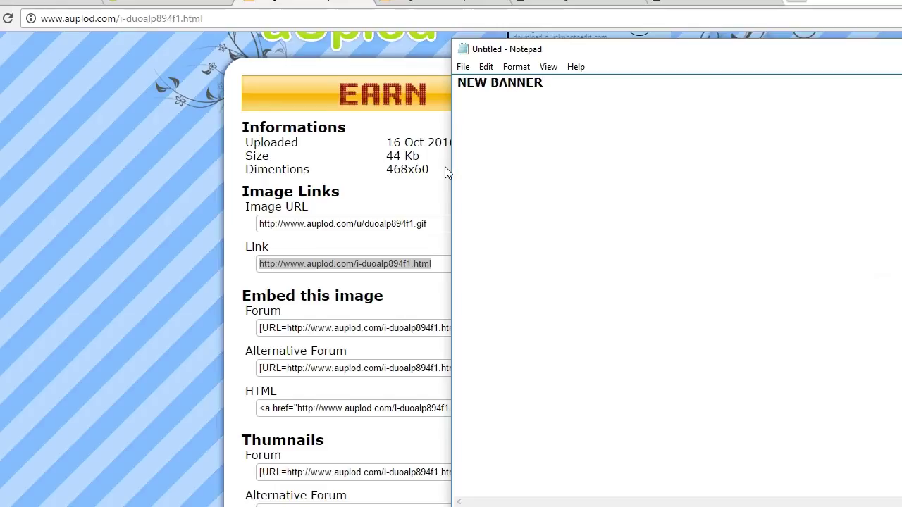
Copy the banner's Image URL from the aUplod page into the Notepad document below the heading
{"action": "left_click", "coordinate": [429, 224]}
{"action": "key", "text": "ctrl+c"}
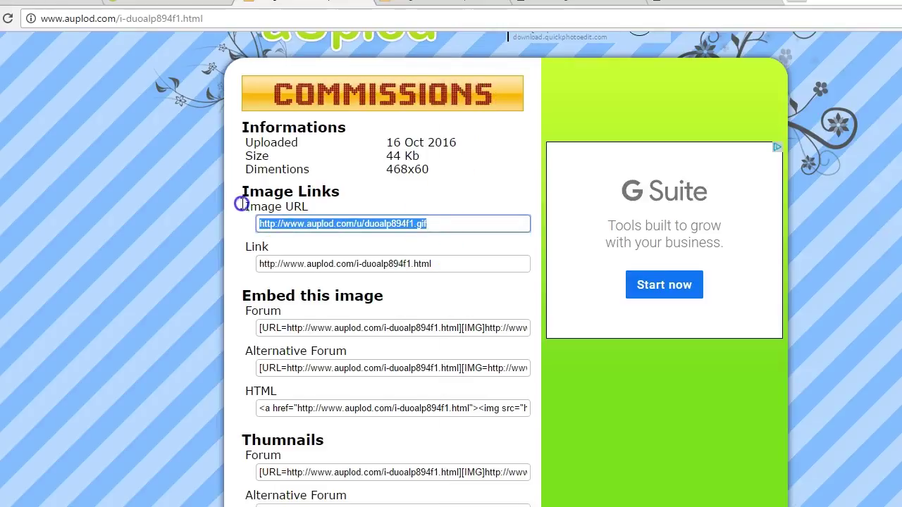
{"action": "key", "text": "Tab"}
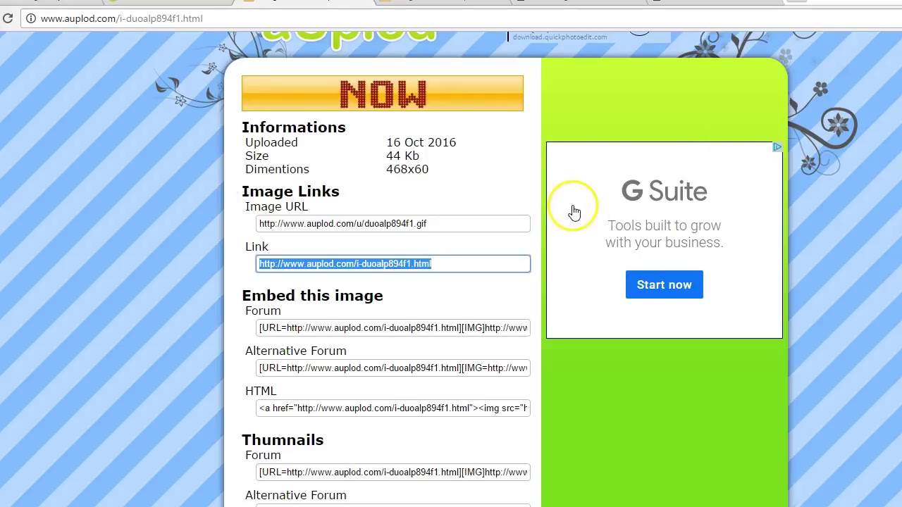
{"action": "key", "text": "alt+Tab"}
{"action": "key", "text": "ctrl+v"}
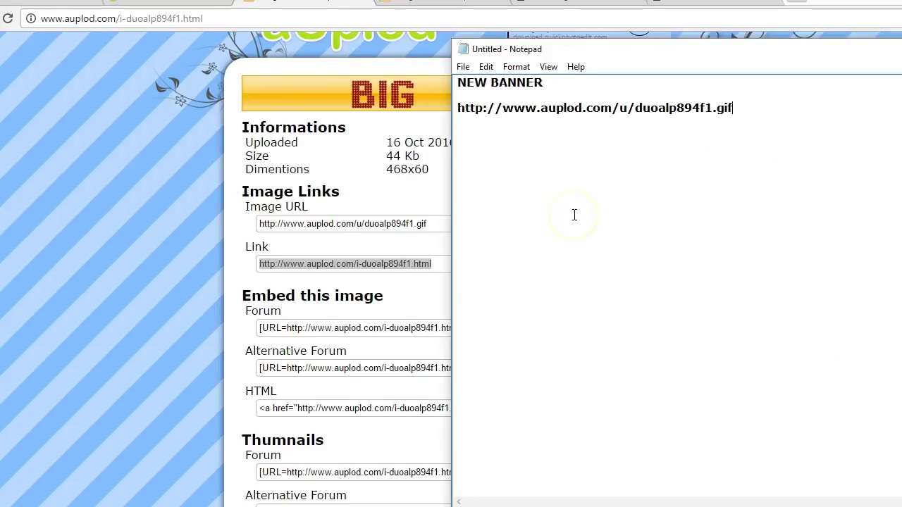
Copy the banner's Link address from the aUplod page into Notepad below the GIF address
{"action": "key", "text": "alt+Tab"}
{"action": "key", "text": "shift+Tab"}
{"action": "left_click_drag", "start_coordinate": [470, 264], "coordinate": [243, 273]}
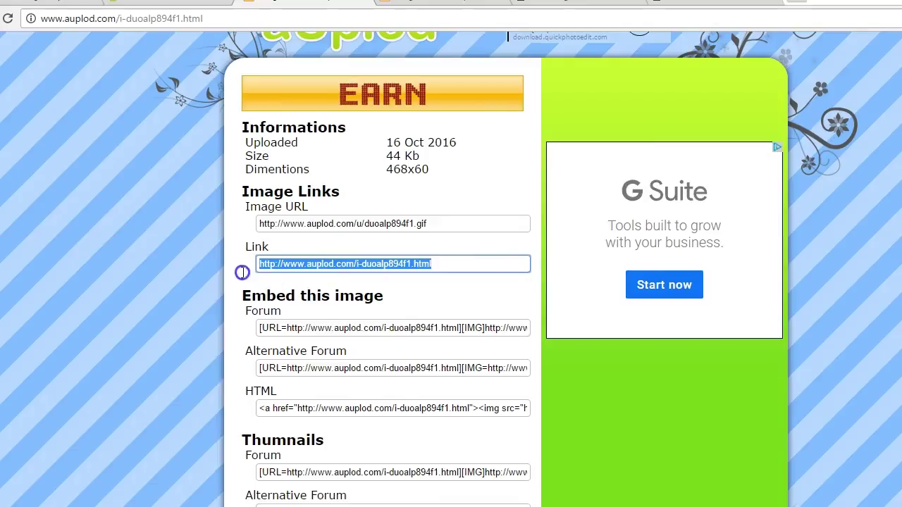
{"action": "key", "text": "ctrl+c"}
{"action": "key", "text": "alt+Tab"}
{"action": "key", "text": "ctrl+v"}
{"action": "key", "text": "Return"}
{"action": "key", "text": "Return"}
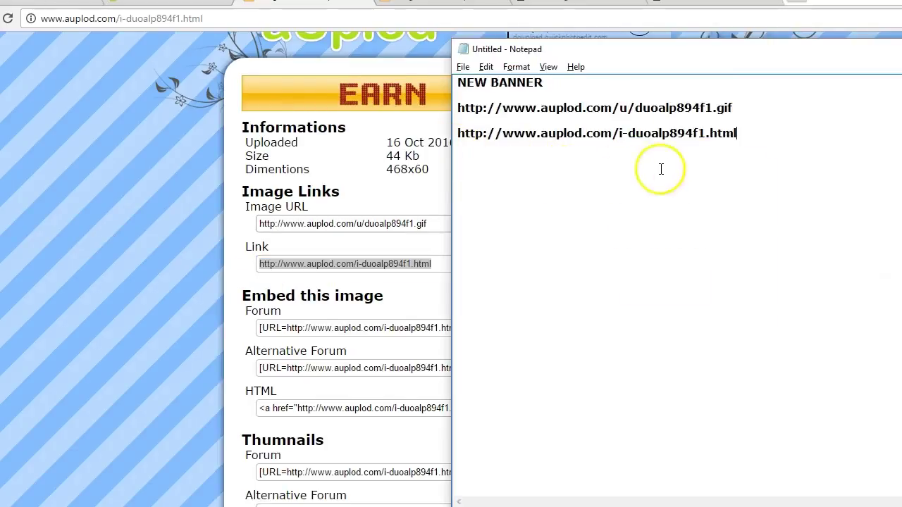
Copy the Forum embed code from the aUplod page into Notepad below the two addresses
{"action": "key", "text": "alt+Tab"}
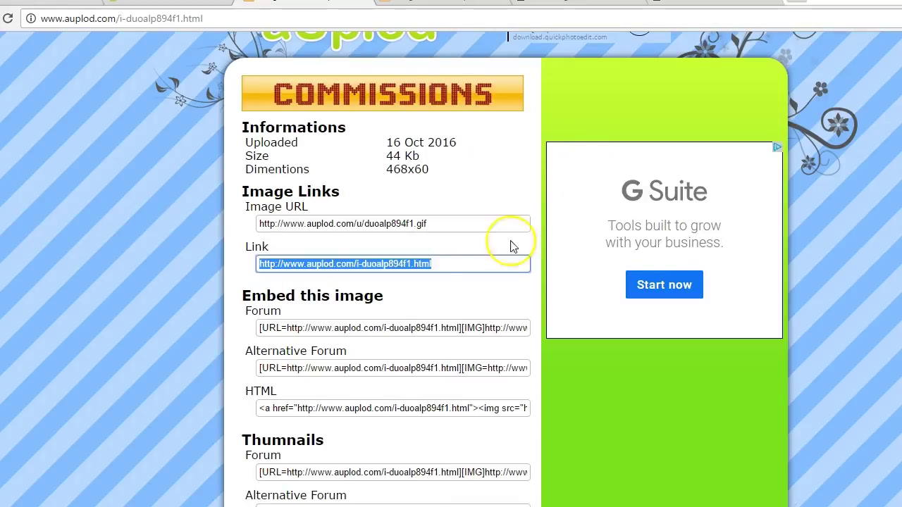
{"action": "left_click", "coordinate": [390, 330]}
{"action": "key", "text": "ctrl+a"}
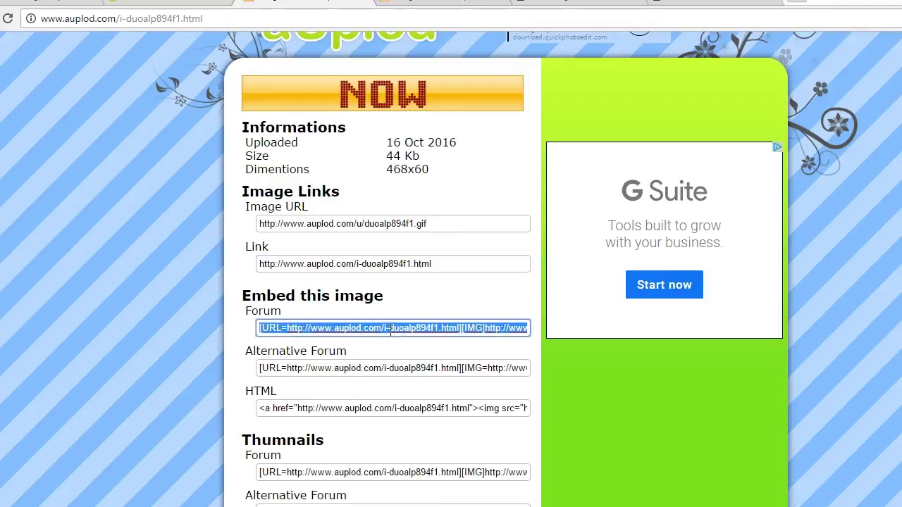
{"action": "key", "text": "ctrl+c"}
{"action": "key", "text": "alt+Tab"}
{"action": "key", "text": "ctrl+v"}
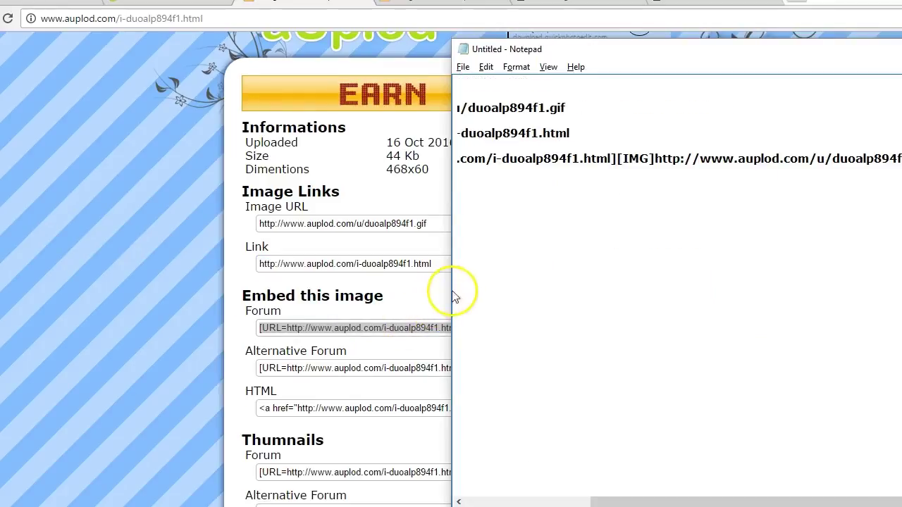
{"action": "left_click_drag", "start_coordinate": [473, 280], "coordinate": [392, 226]}
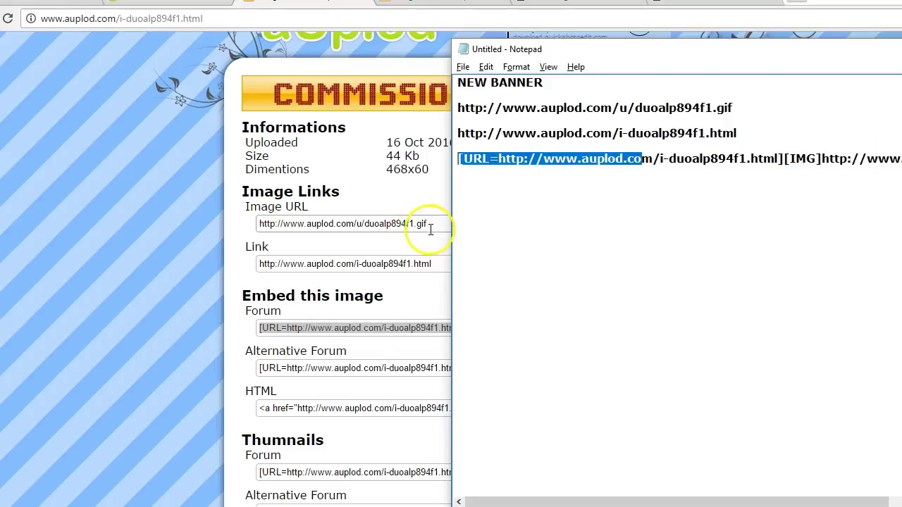
{"action": "left_click", "coordinate": [469, 206]}
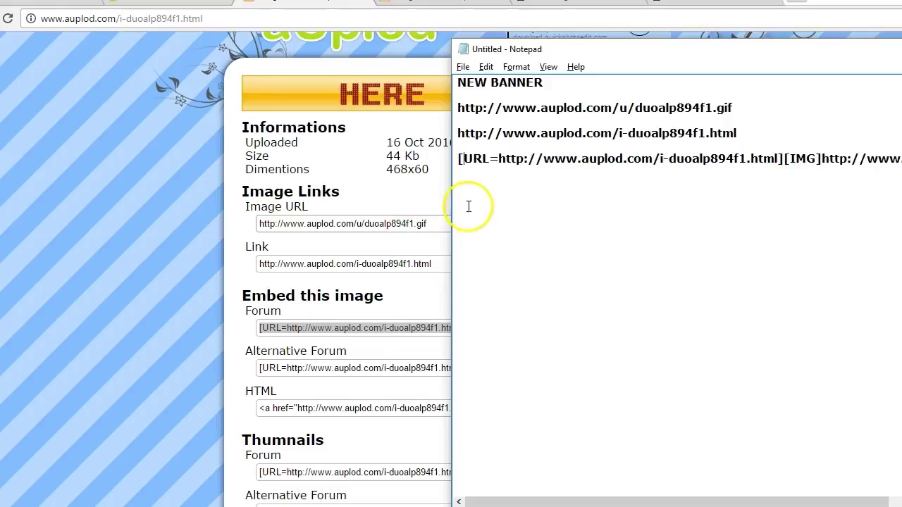
Add dashed separator lines above and below the list of banner links in the note
{"action": "left_click", "coordinate": [478, 95]}
{"action": "key", "text": "Return"}
{"action": "type", "text": "------------------------------------------"}
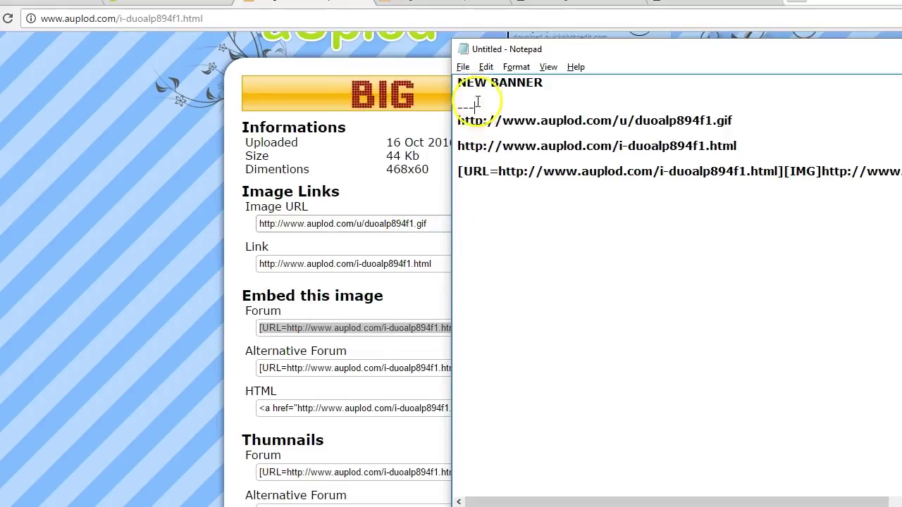
{"action": "left_click", "coordinate": [496, 199]}
{"action": "type", "text": "--------------------------------------------"}
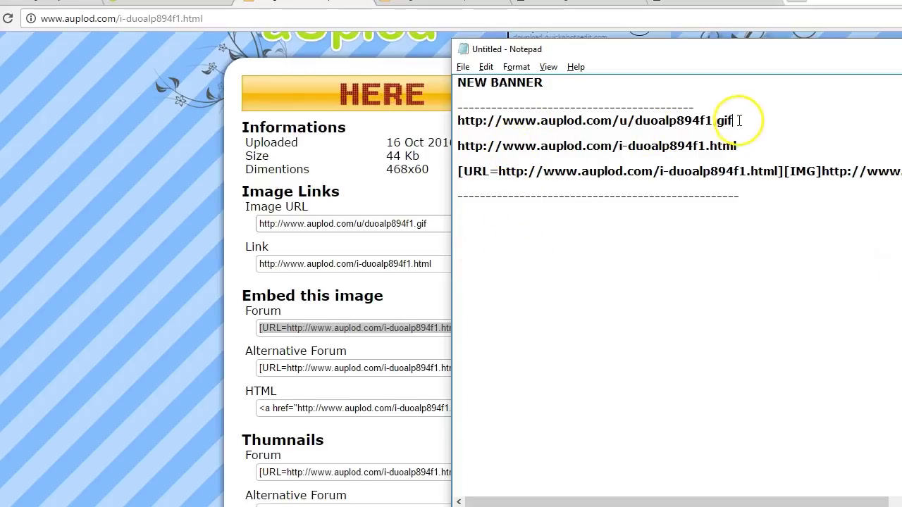
Copy the GIF address from the Notepad document and load it in a new browser tab
{"action": "left_click_drag", "start_coordinate": [733, 120], "coordinate": [446, 120]}
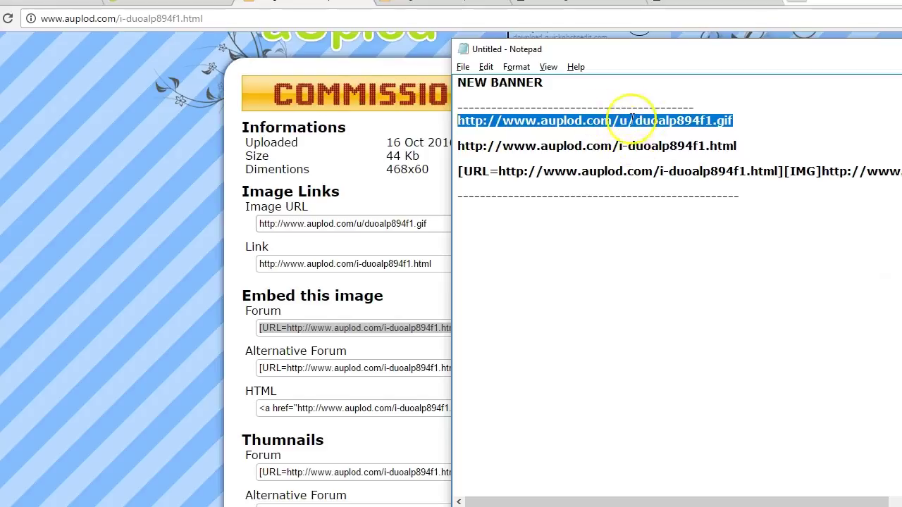
{"action": "left_click", "coordinate": [657, 122]}
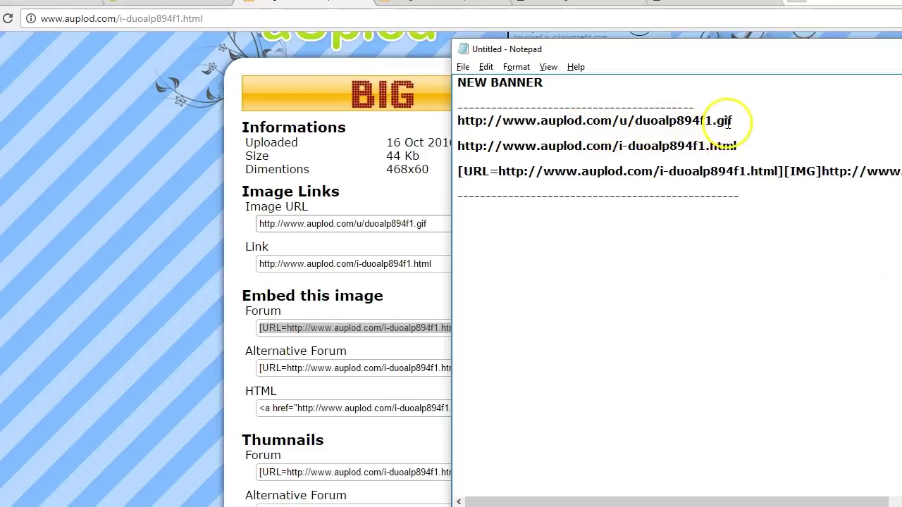
{"action": "left_click_drag", "start_coordinate": [737, 120], "coordinate": [455, 120]}
{"action": "right_click", "coordinate": [469, 120]}
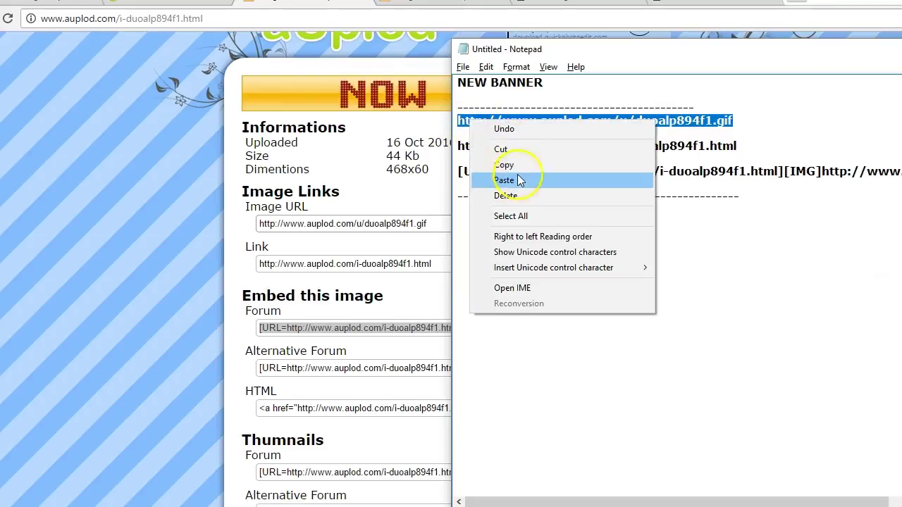
{"action": "left_click", "coordinate": [516, 164]}
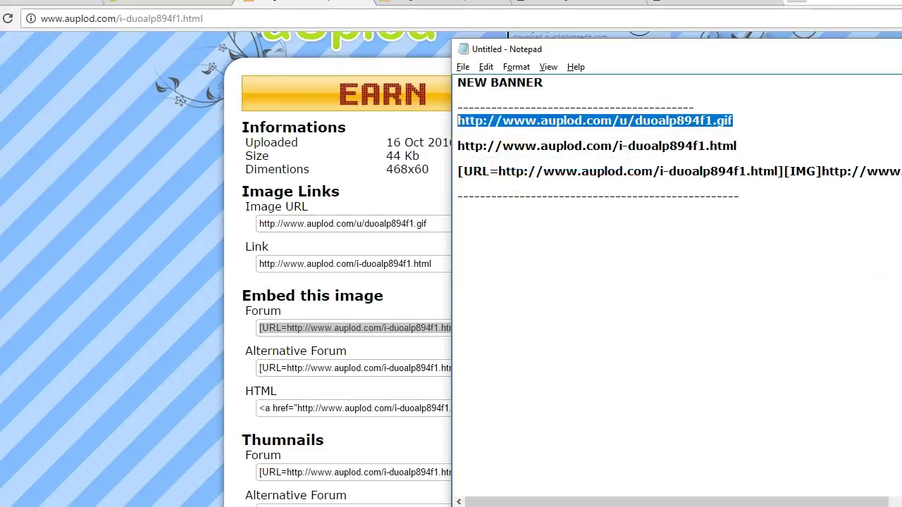
{"action": "left_click", "coordinate": [417, 26]}
{"action": "key", "text": "ctrl+t"}
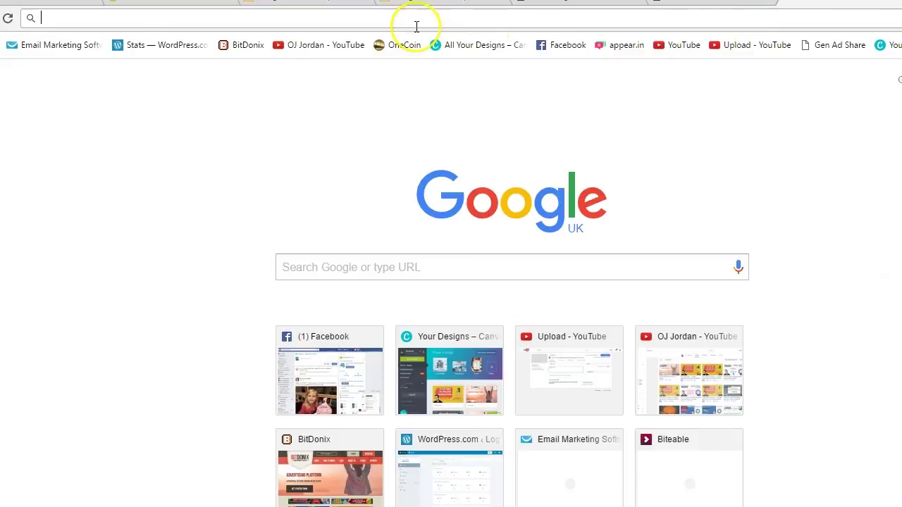
{"action": "right_click", "coordinate": [428, 21]}
{"action": "left_click", "coordinate": [459, 89]}
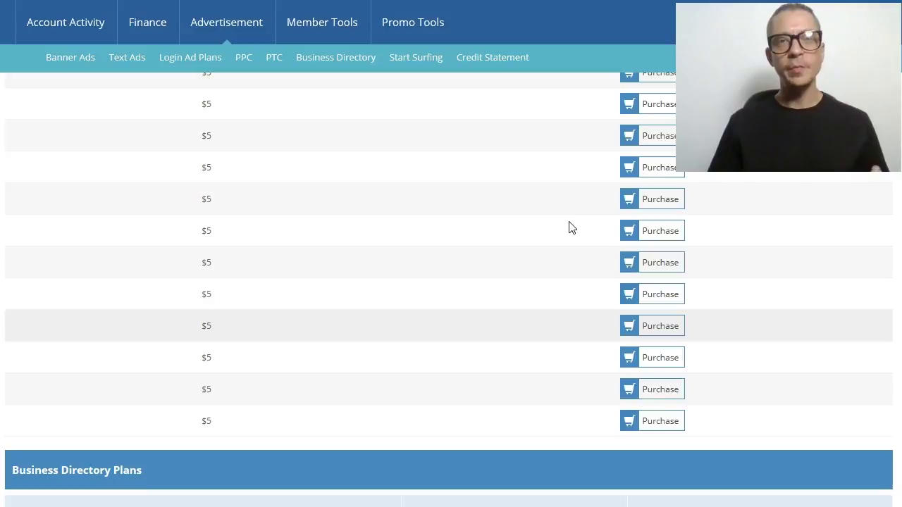
Choose the $5 Surfing Directory plan on the my24hourincome advertisement page and bring up its Get Free Business Directory form
{"action": "left_click", "coordinate": [574, 230]}
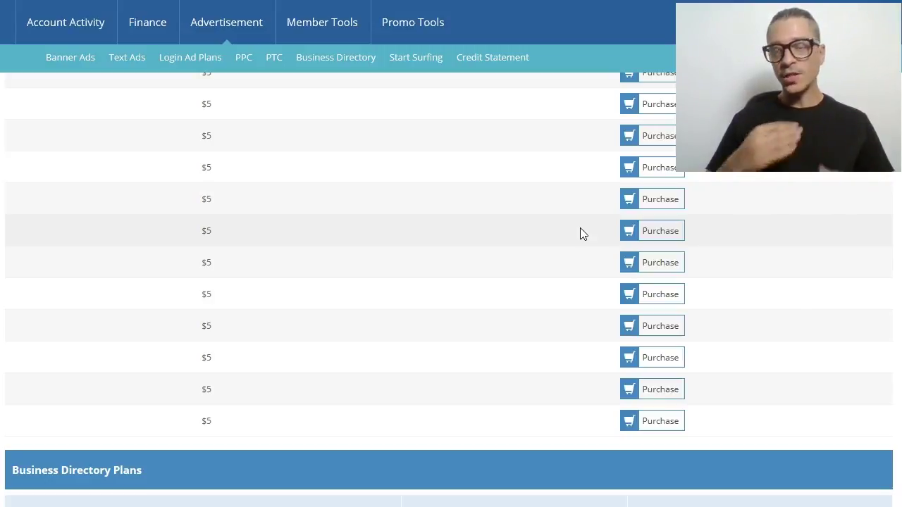
{"action": "left_click", "coordinate": [589, 234]}
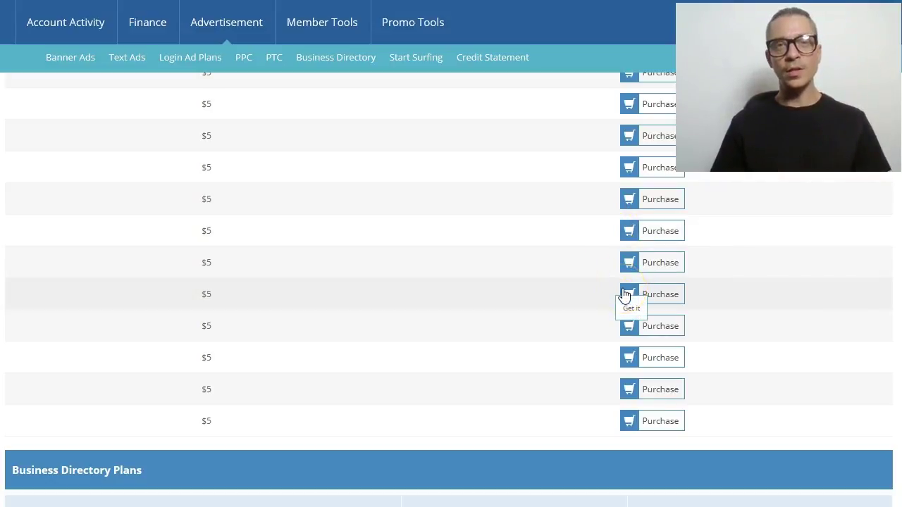
{"action": "left_click", "coordinate": [657, 423]}
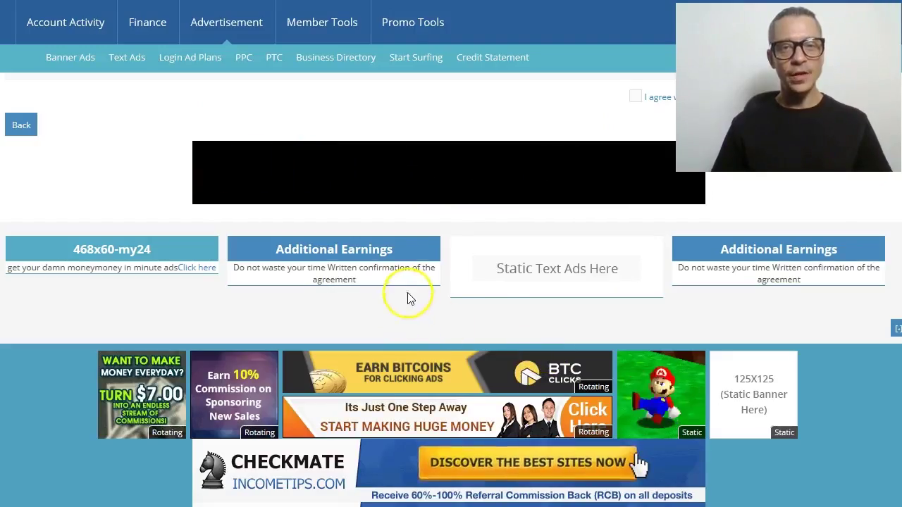
{"action": "scroll", "coordinate": [451, 293], "scroll_direction": "up", "scroll_amount": 5}
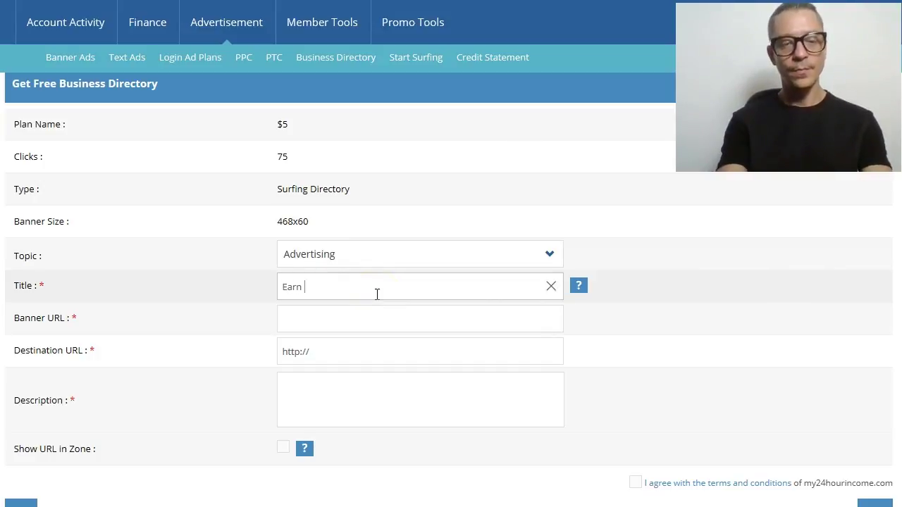
{"action": "left_click", "coordinate": [383, 321]}
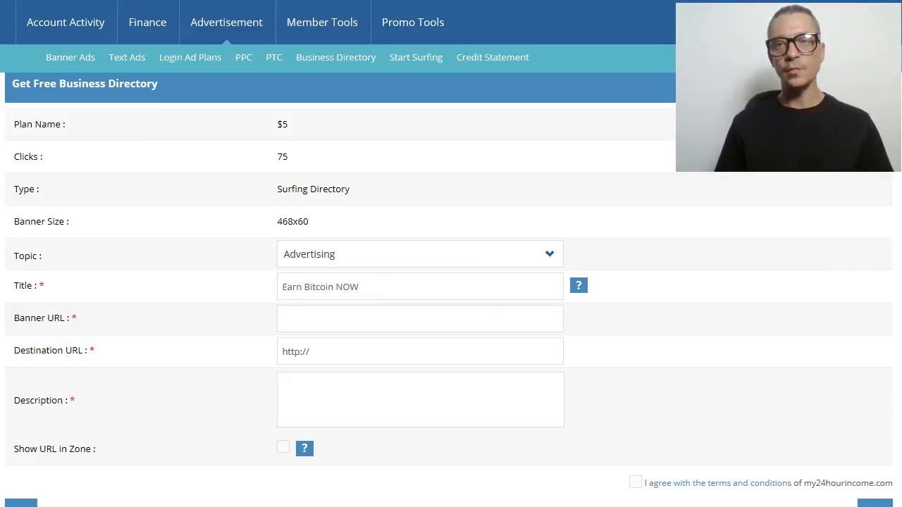
{"action": "key", "text": "alt+Tab"}
{"action": "left_click_drag", "start_coordinate": [634, 45], "coordinate": [479, 357]}
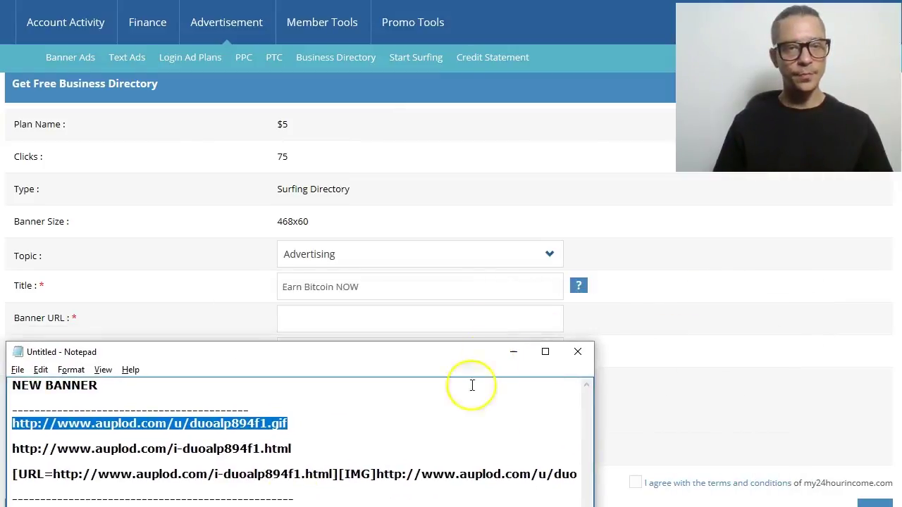
{"action": "right_click", "coordinate": [251, 432]}
{"action": "left_click", "coordinate": [321, 473]}
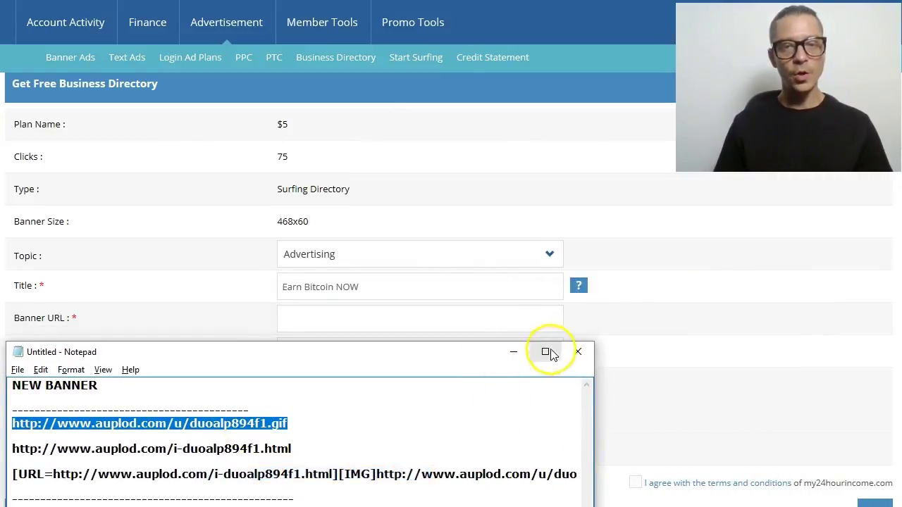
{"action": "left_click", "coordinate": [471, 307]}
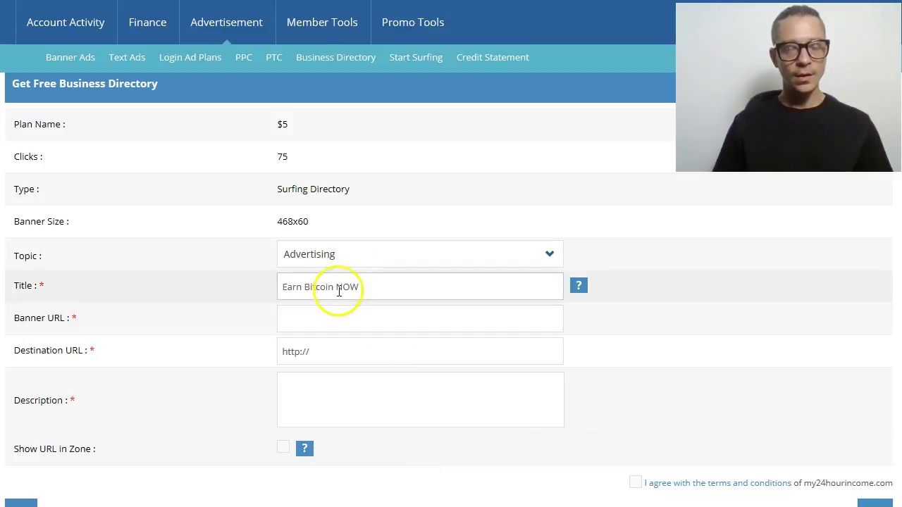
{"action": "right_click", "coordinate": [345, 315]}
{"action": "left_click", "coordinate": [368, 355]}
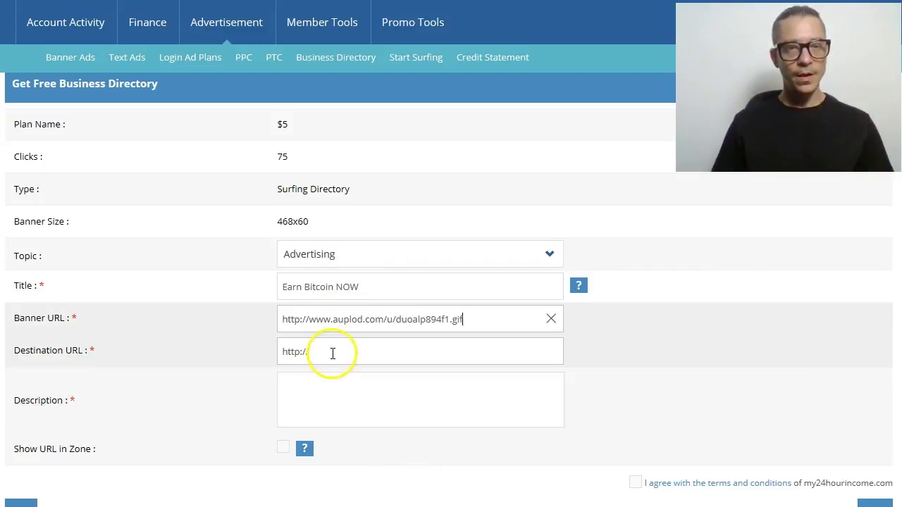
{"action": "left_click_drag", "start_coordinate": [337, 352], "coordinate": [254, 355]}
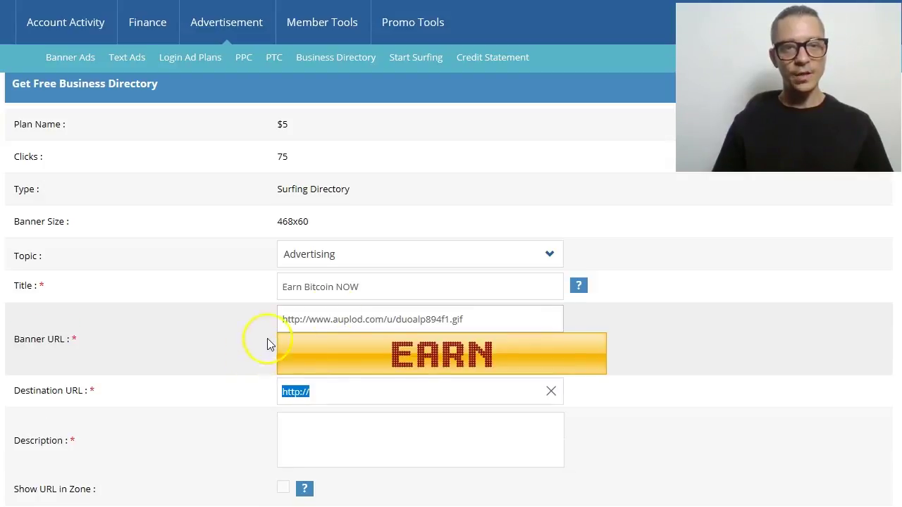
{"action": "left_click", "coordinate": [628, 345]}
{"action": "scroll", "coordinate": [442, 329], "scroll_direction": "down", "scroll_amount": 3}
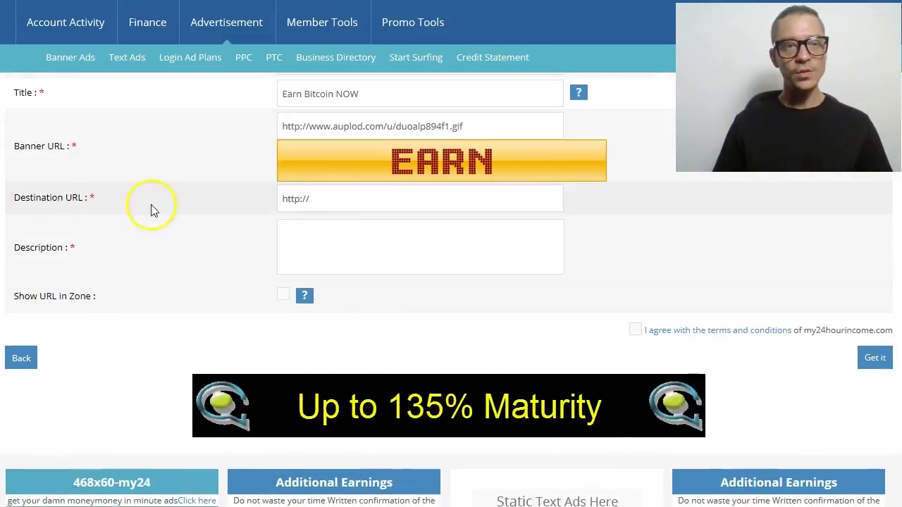
{"action": "left_click", "coordinate": [295, 201]}
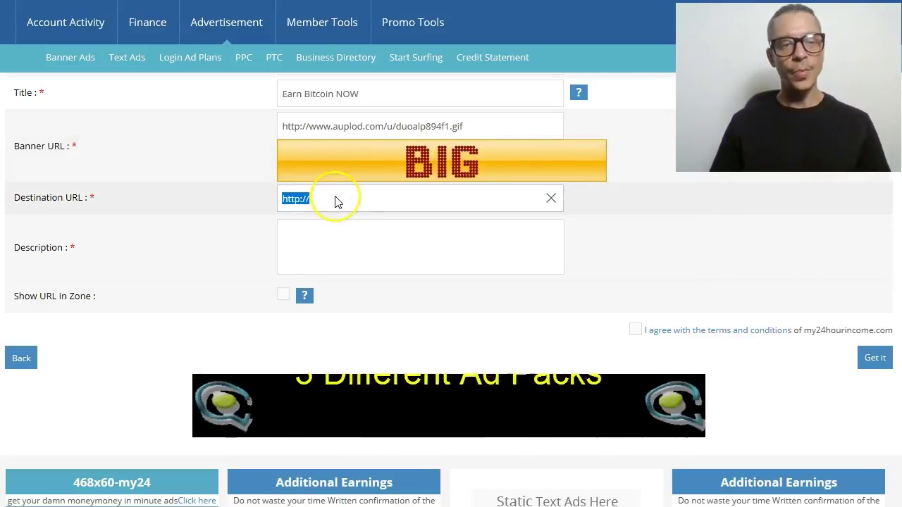
{"action": "key", "text": "alt+Tab"}
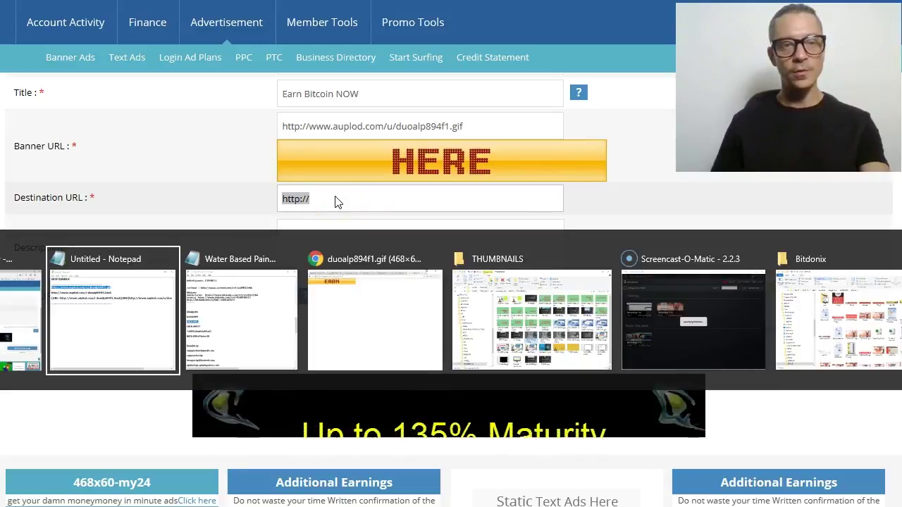
{"action": "key", "text": "alt+Tab"}
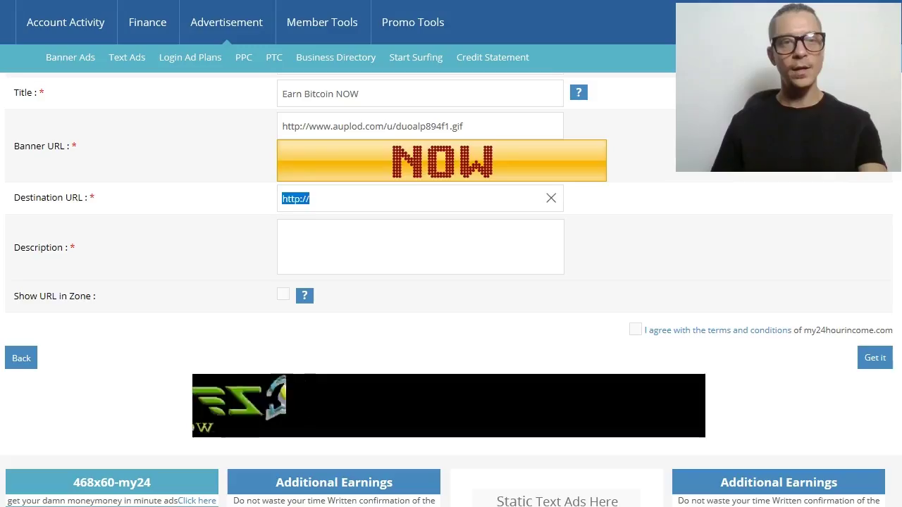
{"action": "left_click", "coordinate": [551, 198]}
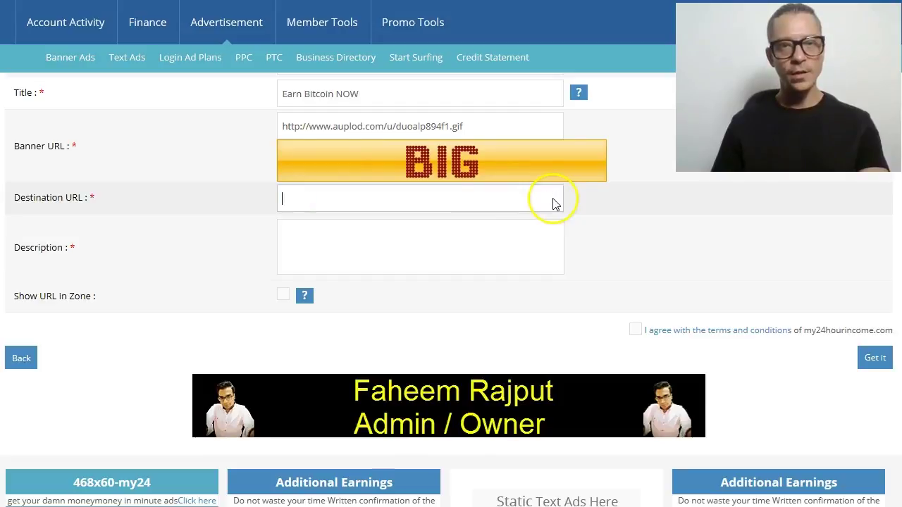
{"action": "key", "text": "ctrl+v"}
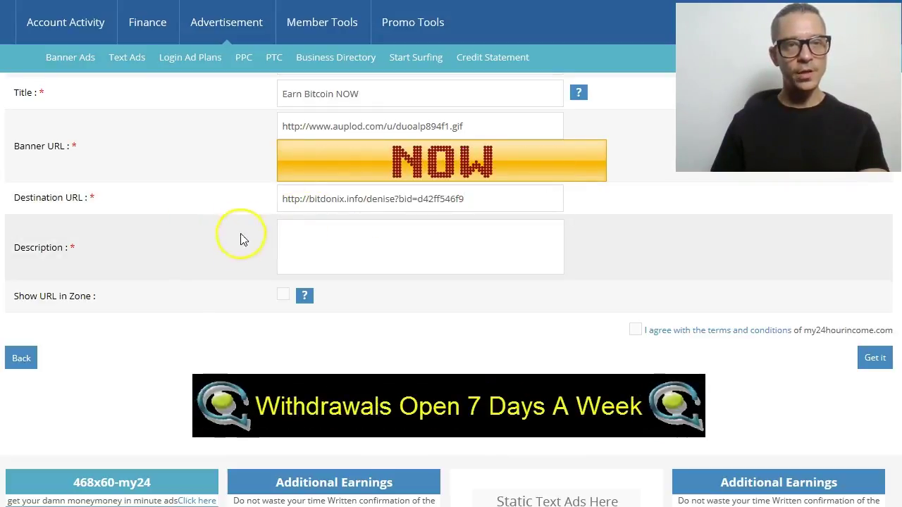
Enter the description "Click here to check my HOT new Income Stream." and submit the directory ad with the terms and conditions accepted
{"action": "left_click", "coordinate": [317, 258]}
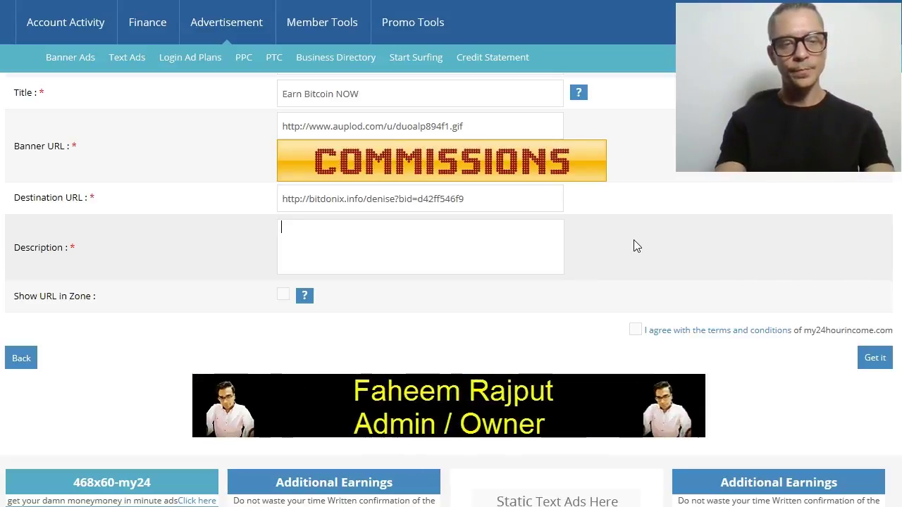
{"action": "type", "text": "Click here to check my HOT new"}
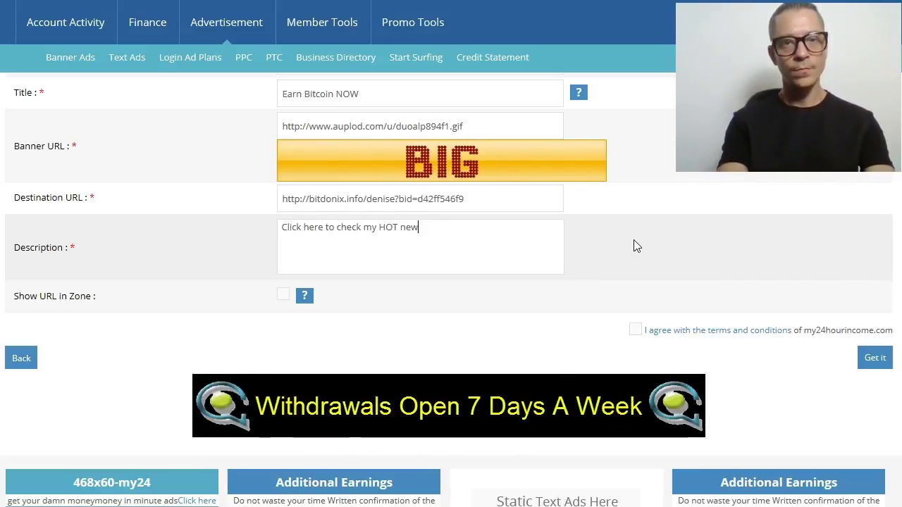
{"action": "type", "text": " Income Stream."}
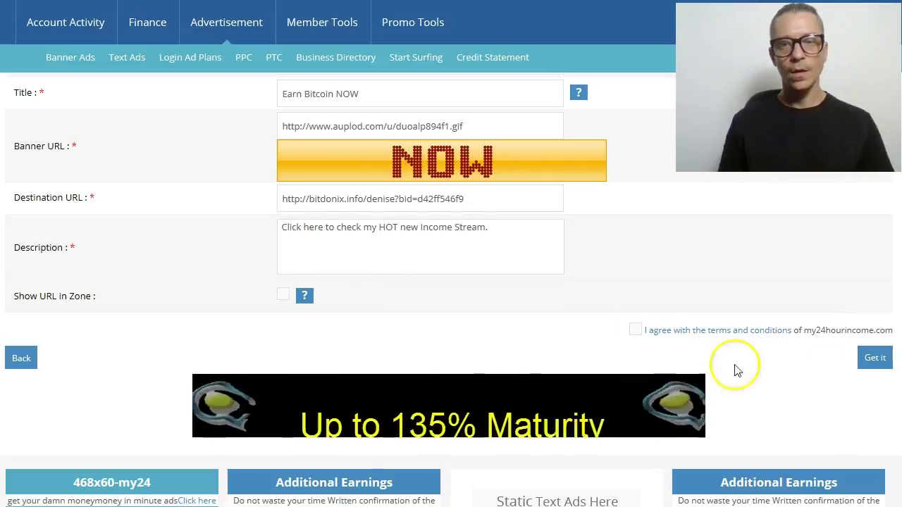
{"action": "left_click", "coordinate": [634, 331]}
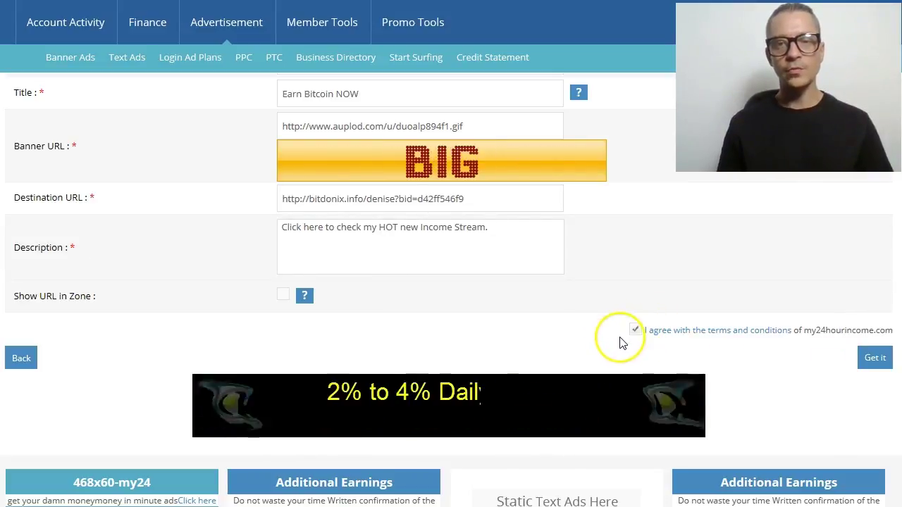
{"action": "left_click", "coordinate": [876, 358]}
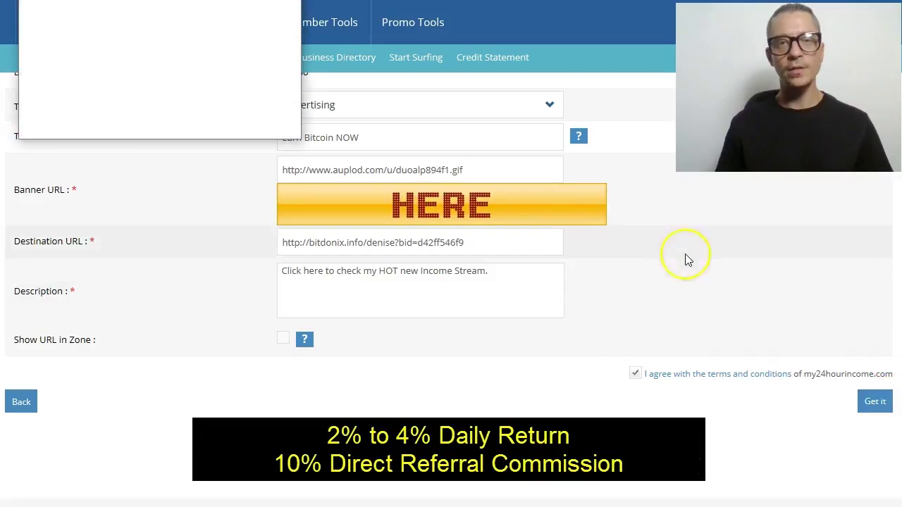